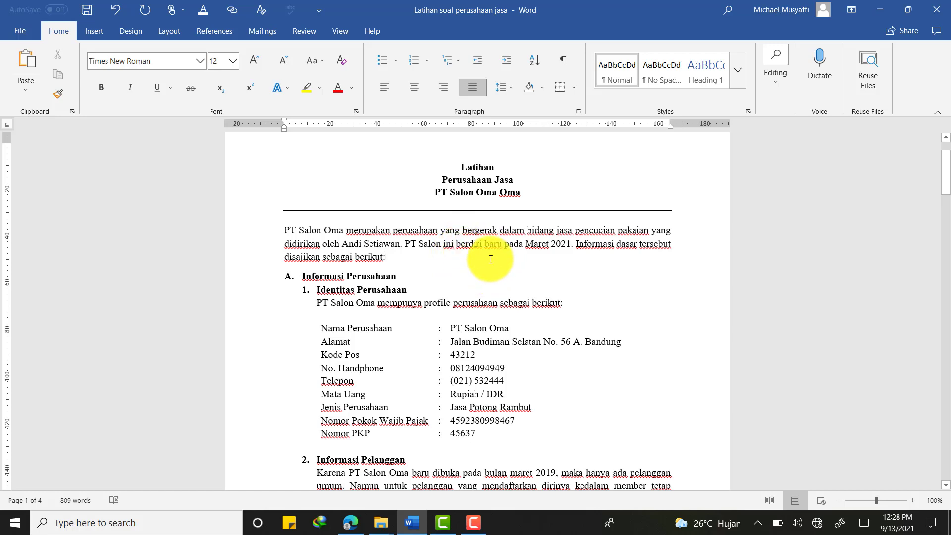
Select the PT Salon Oma title line and scroll through the exercise document
triple_click(528, 194)
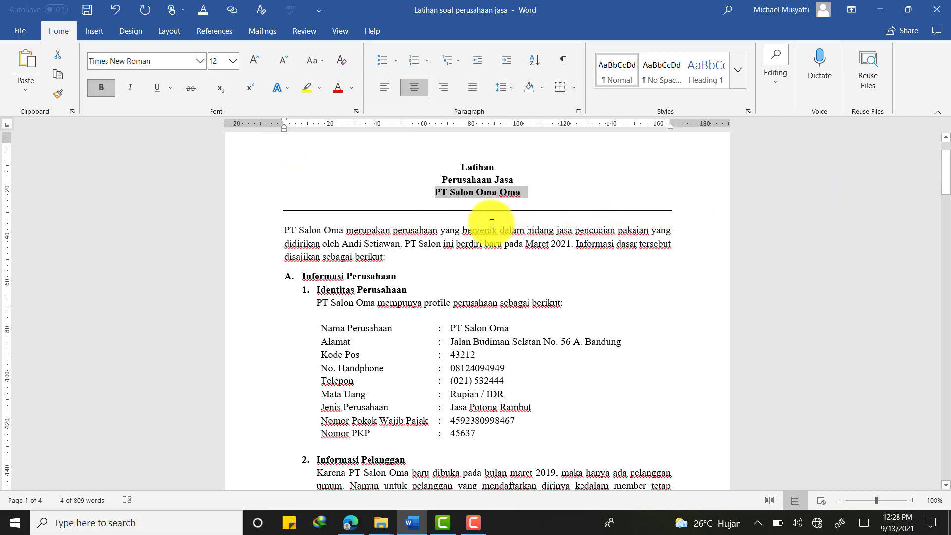
scroll(496, 217, "up", 1)
left_click_drag(445, 187, 545, 229)
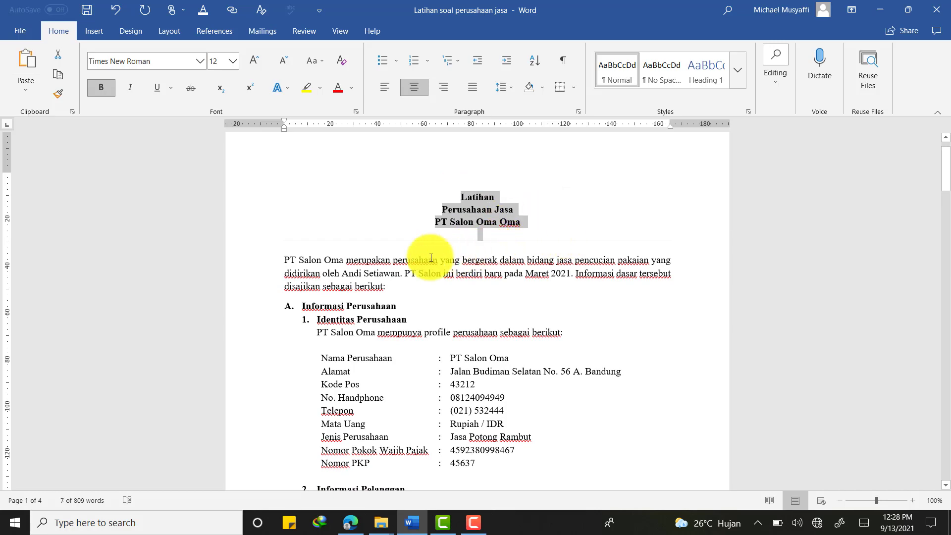
scroll(430, 223, "down", 9)
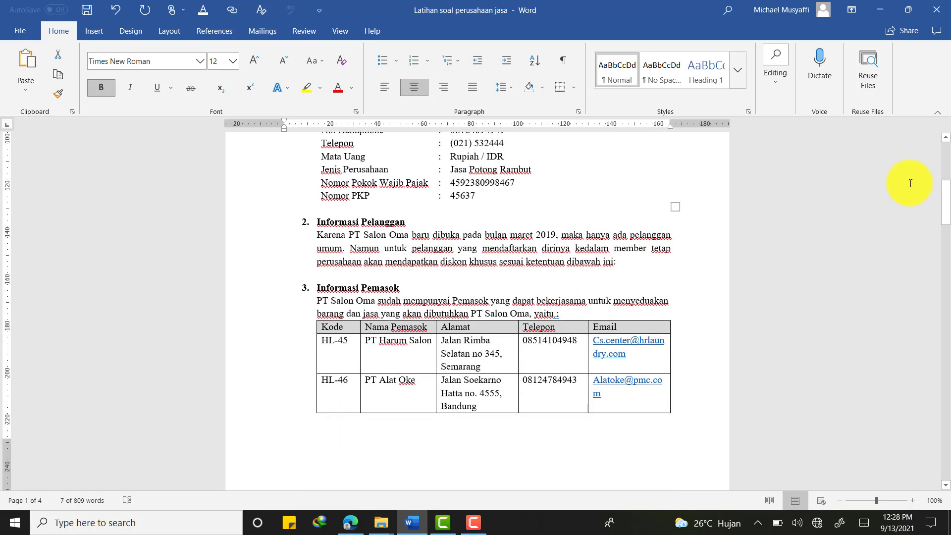
left_click_drag(944, 198, 929, 136)
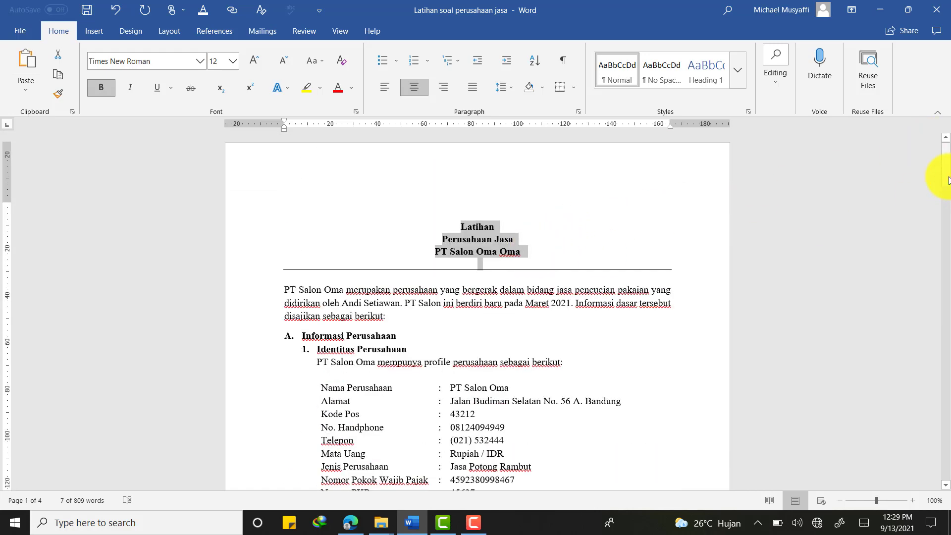
left_click_drag(947, 180, 946, 149)
scroll(404, 181, "down", 3)
Replace 'pencucian pakaian' in the opening paragraph with 'potong rambut'
left_click(361, 201)
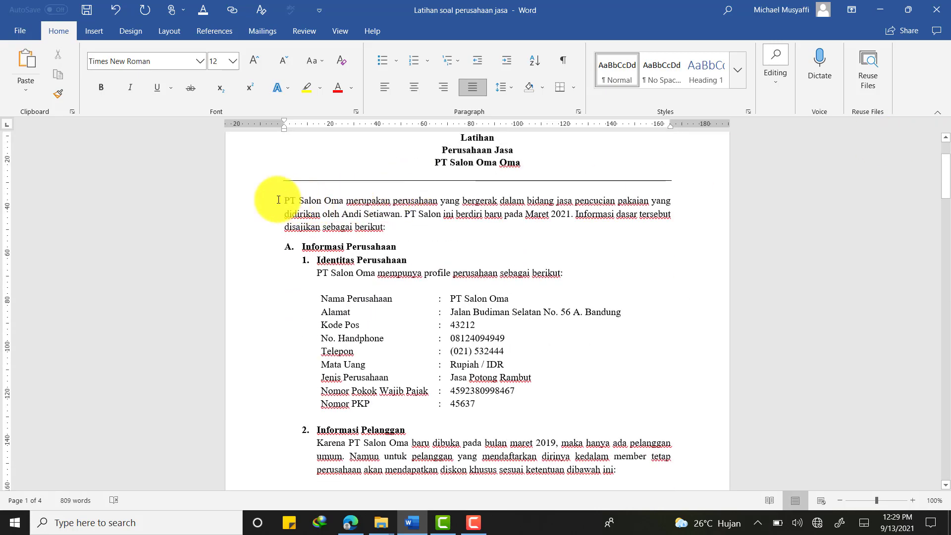
left_click_drag(279, 199, 331, 198)
left_click(429, 202)
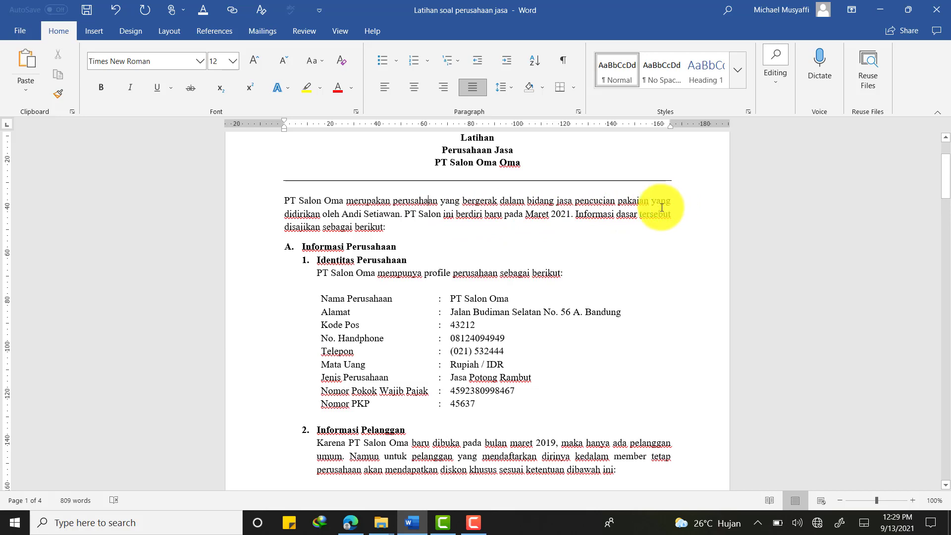
left_click(573, 198)
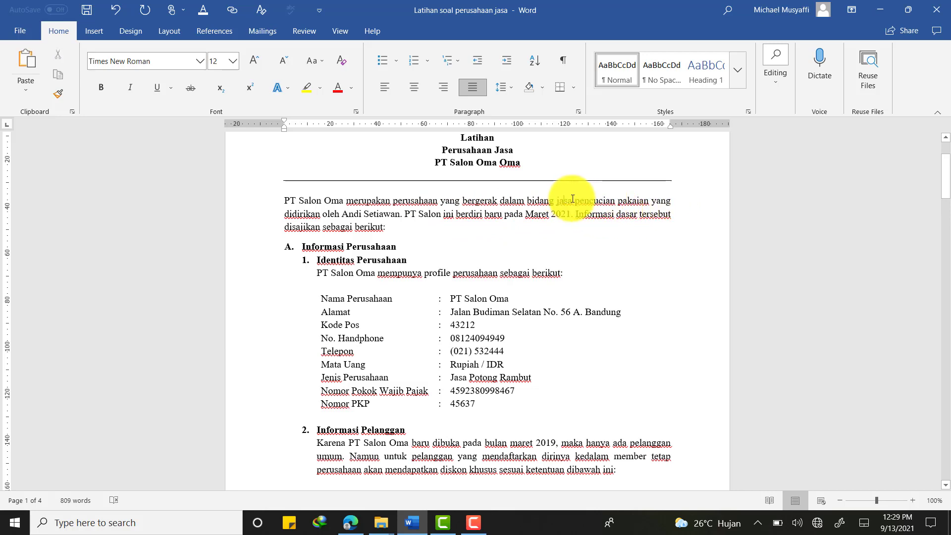
left_click_drag(573, 199, 649, 200)
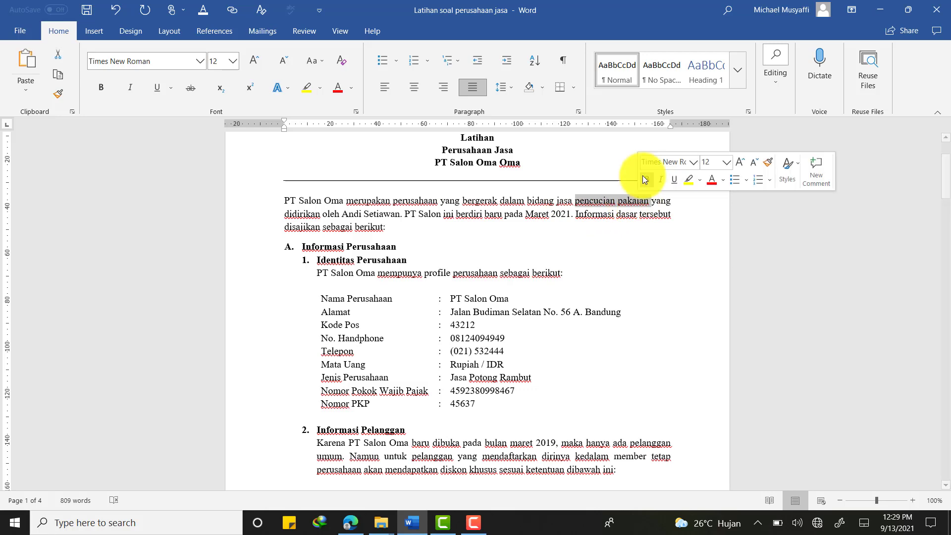
type("salon")
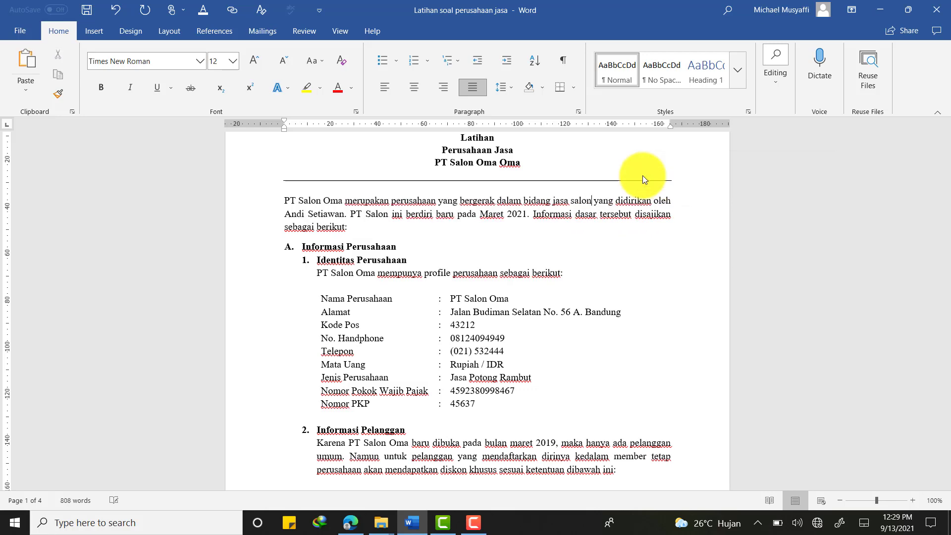
key("BackSpace")
key("BackSpace")
key("BackSpace")
key("BackSpace")
key("BackSpace")
type("p")
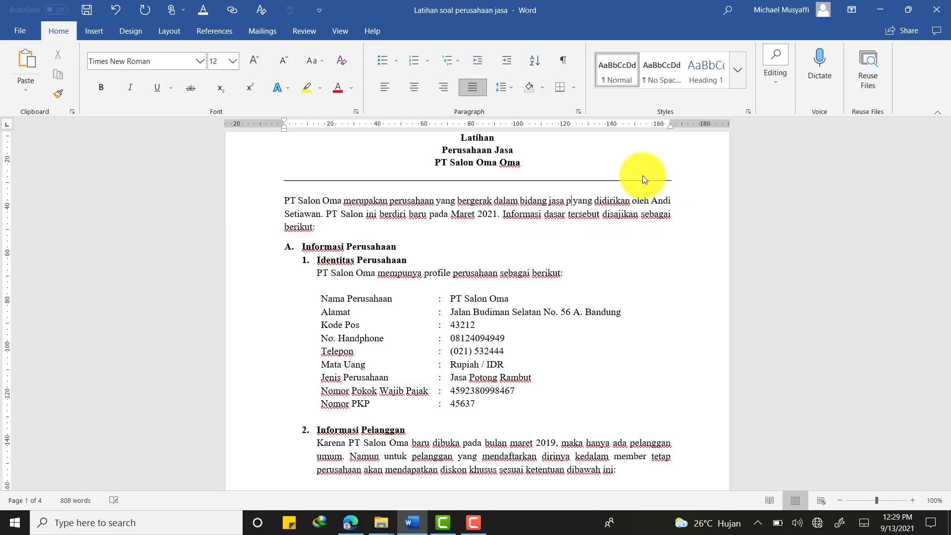
type("otong rambut")
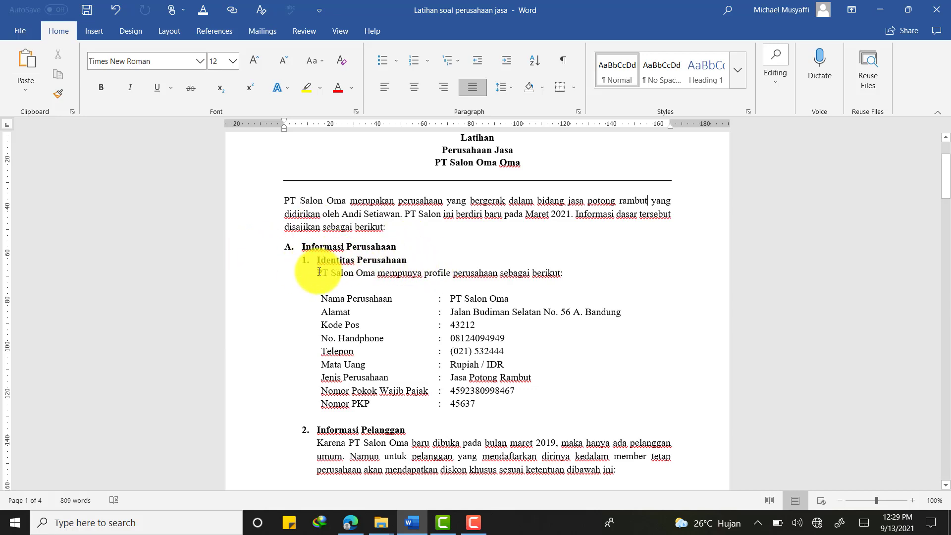
Select the company profile intro and table, then minimize Word to the desktop
left_click_drag(318, 272, 501, 409)
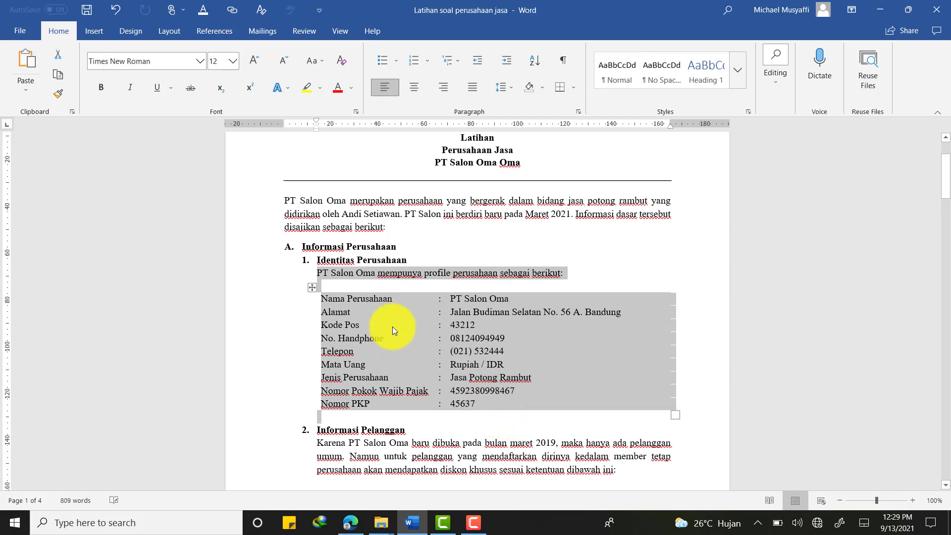
scroll(392, 326, "down", 1)
scroll(392, 326, "up", 3)
scroll(378, 329, "down", 2)
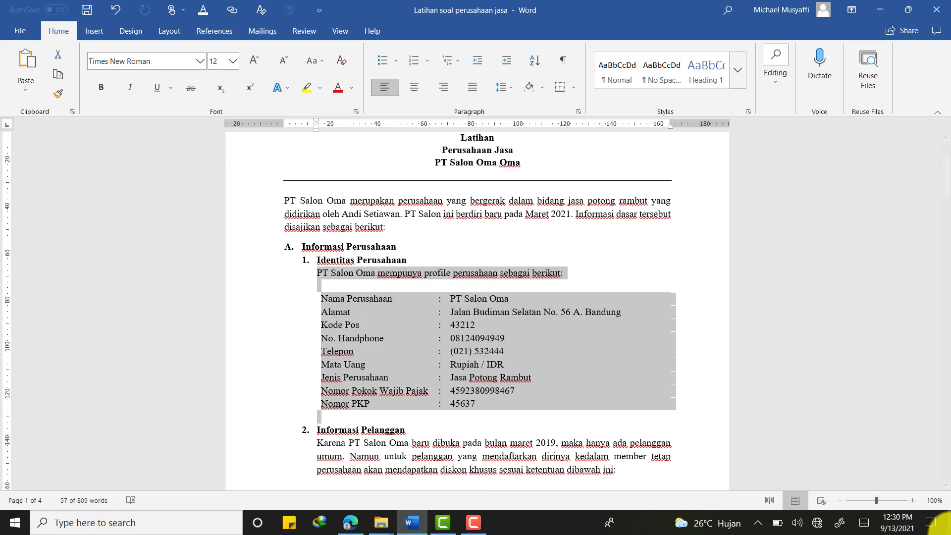
left_click(948, 522)
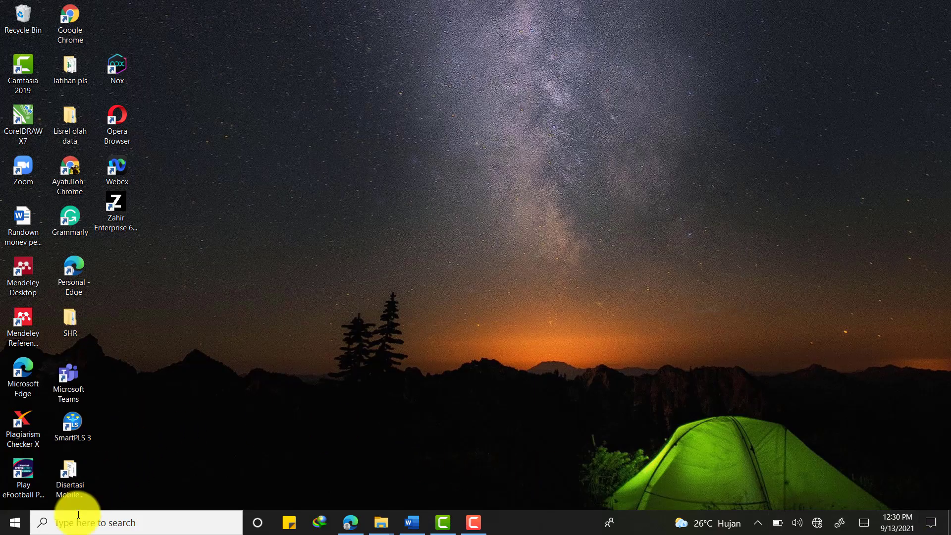
Search Windows for 'accurate' and launch ACCURATE5 Education
left_click(77, 516)
type("accur")
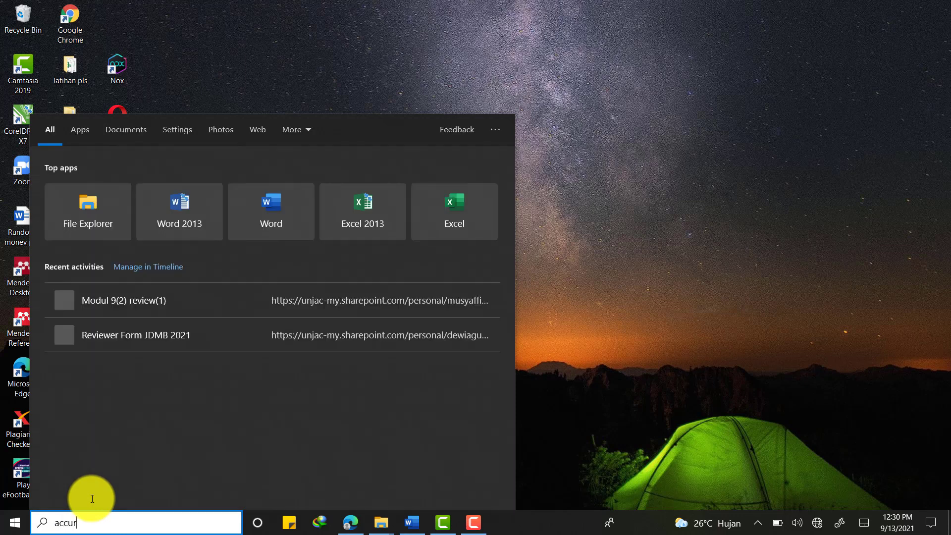
type("ate")
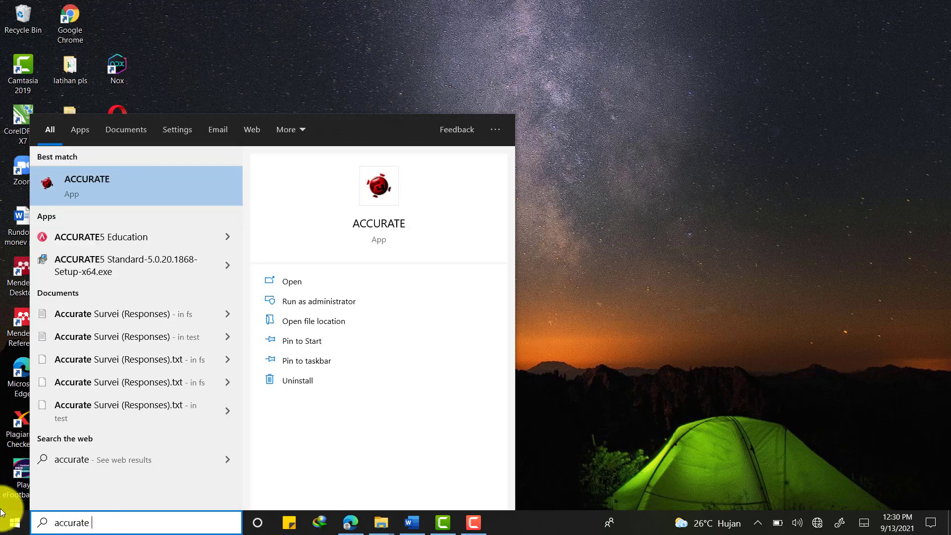
left_click(121, 243)
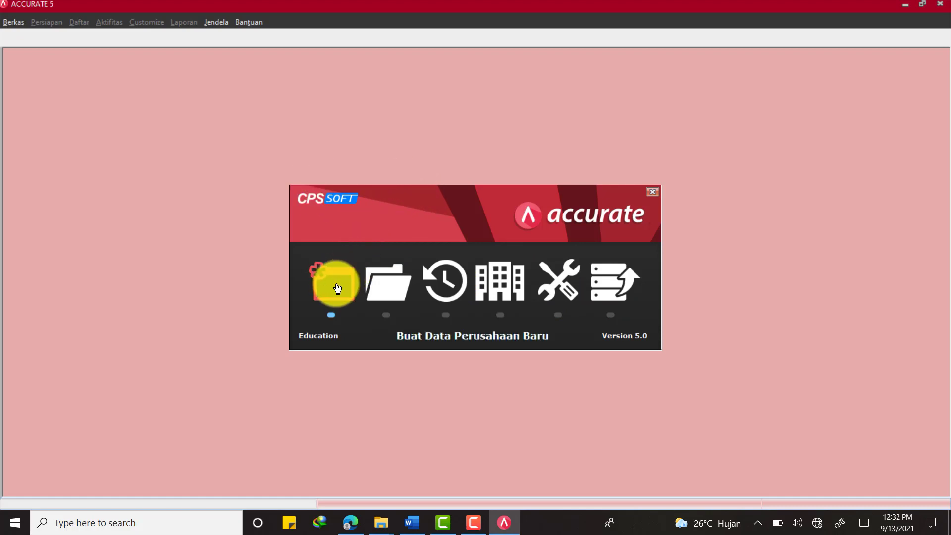
Choose Buat Data Perusahaan Baru to begin a new company database
left_click(337, 288)
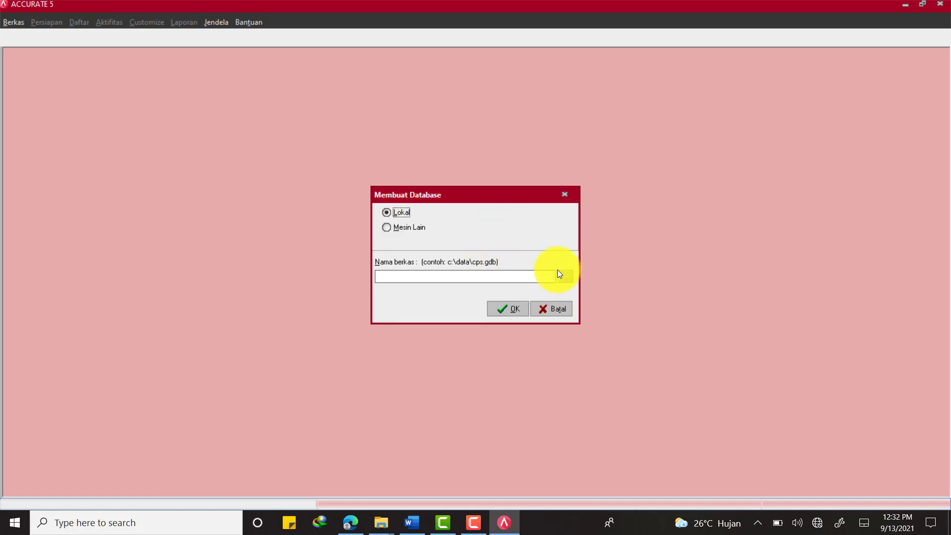
Browse for the database location on drive D: into the 00 UNJ folders
left_click(567, 278)
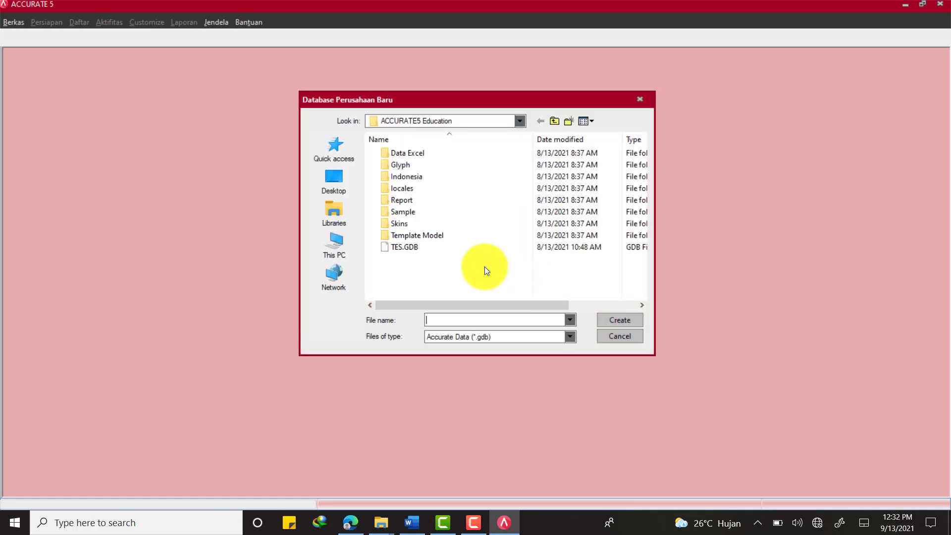
left_click(340, 237)
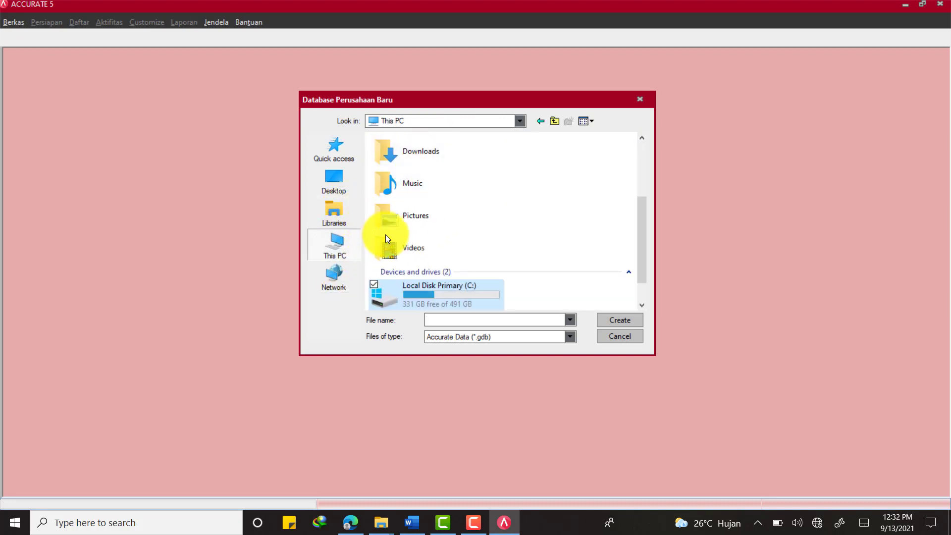
scroll(426, 247, "down", 1)
double_click(432, 288)
left_click(407, 152)
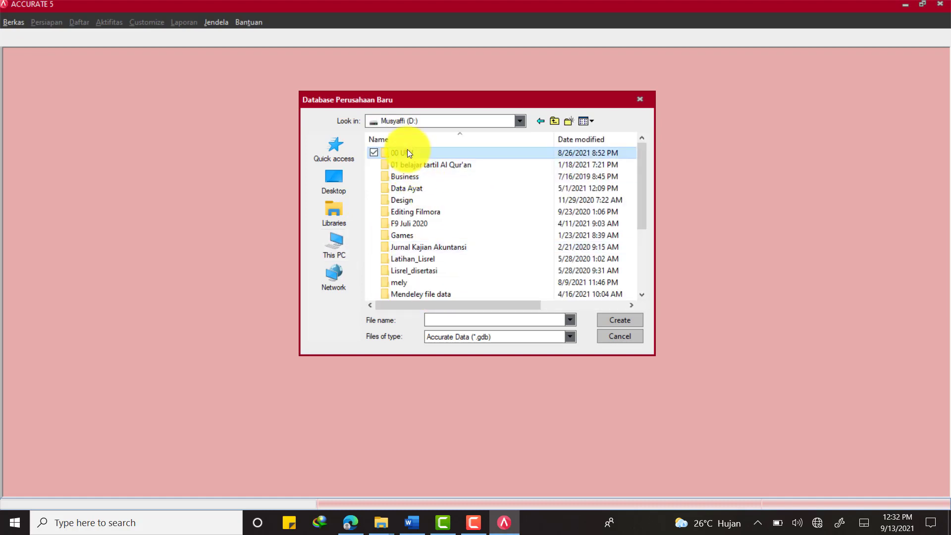
double_click(408, 151)
double_click(421, 178)
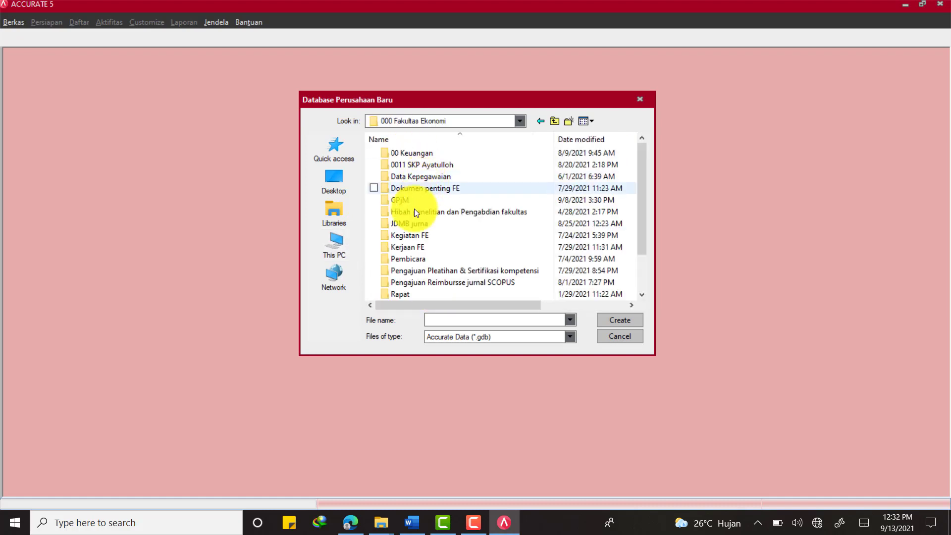
Navigate to 00 Teaching UNJ > Semester 115 > Komputer Akuntansi
left_click(539, 121)
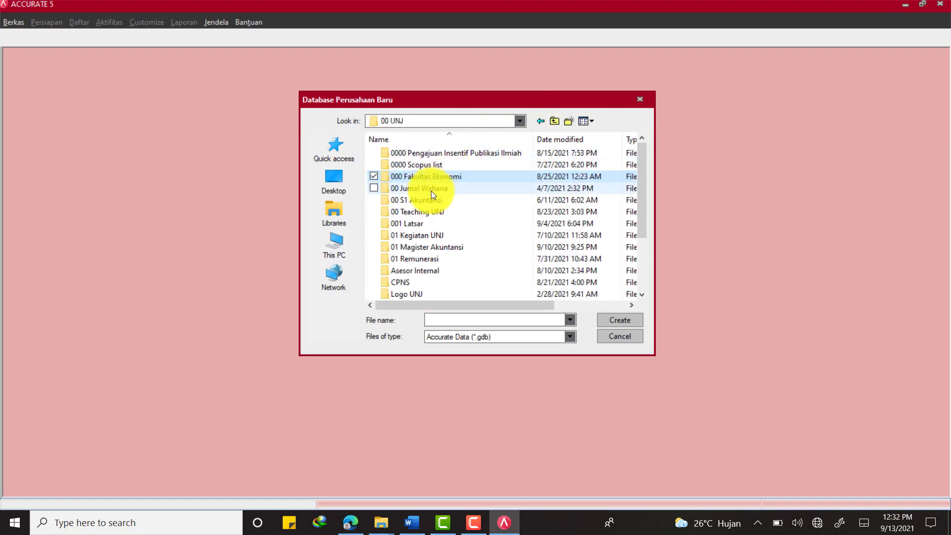
double_click(429, 213)
double_click(414, 177)
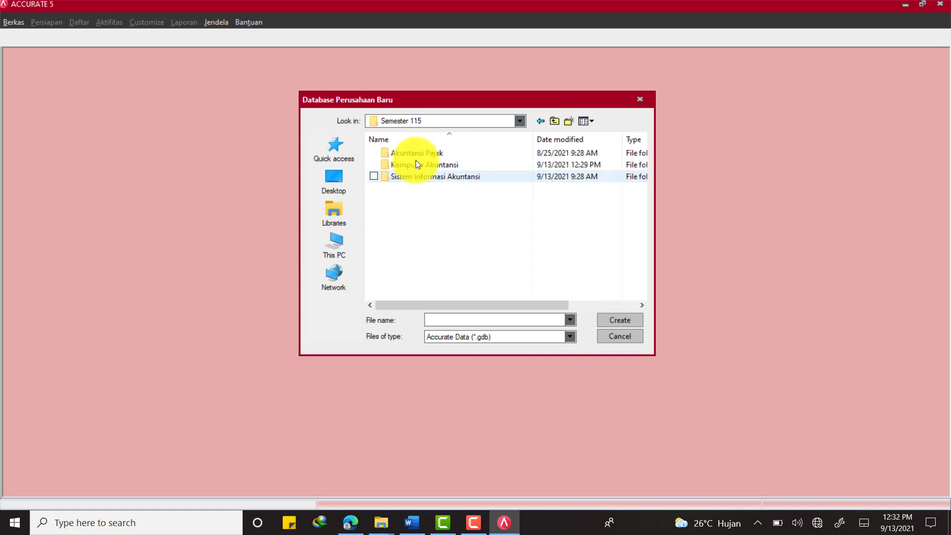
double_click(417, 163)
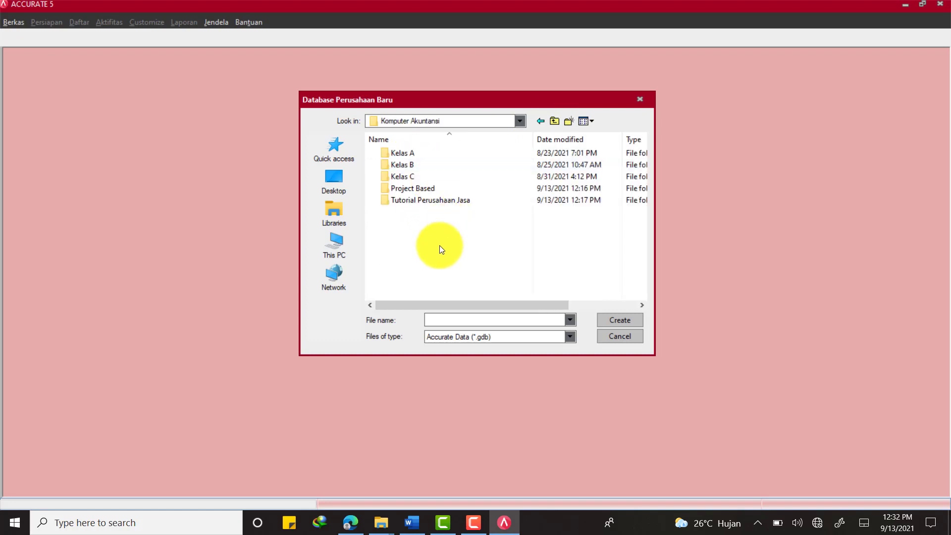
right_click(438, 245)
double_click(414, 200)
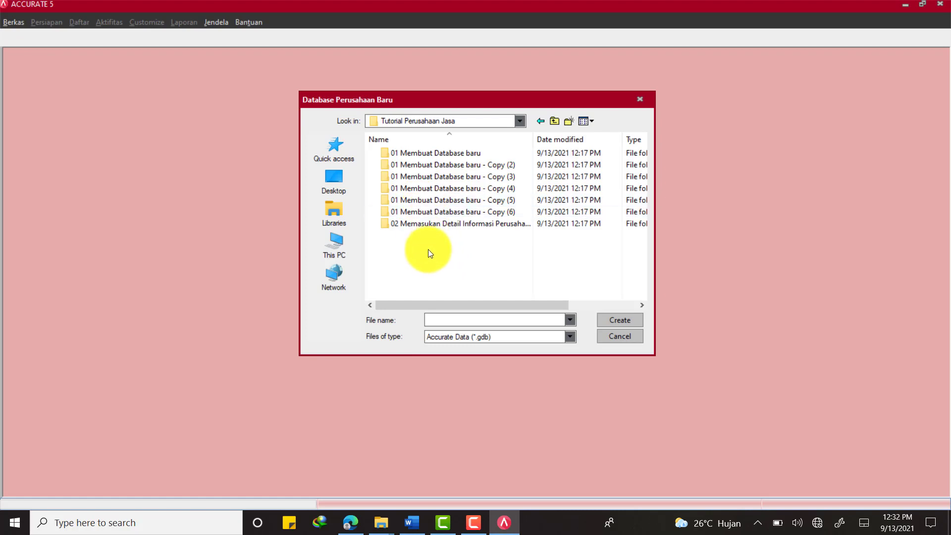
left_click(554, 121)
Create a new folder named 'File Perusahaan jasa' in Komputer Akuntansi
right_click(459, 232)
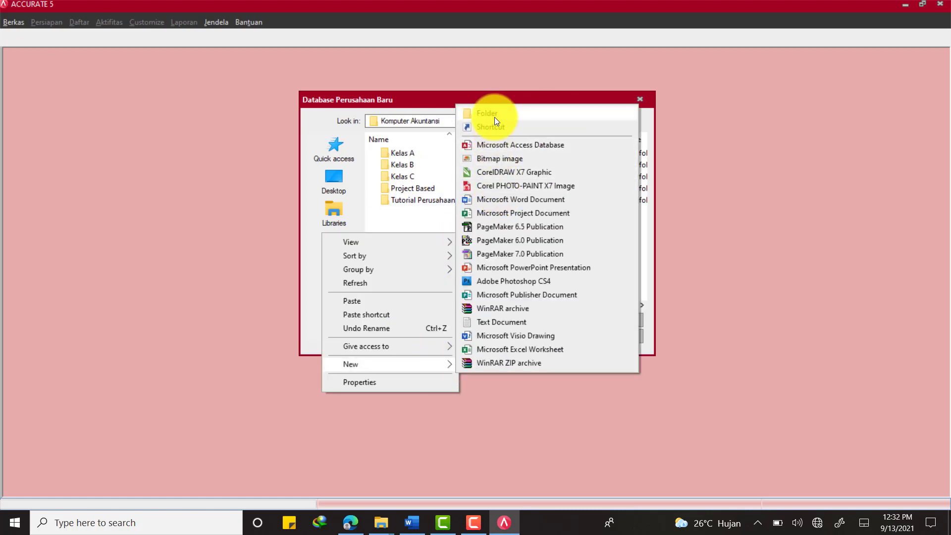
left_click(494, 117)
type("File ")
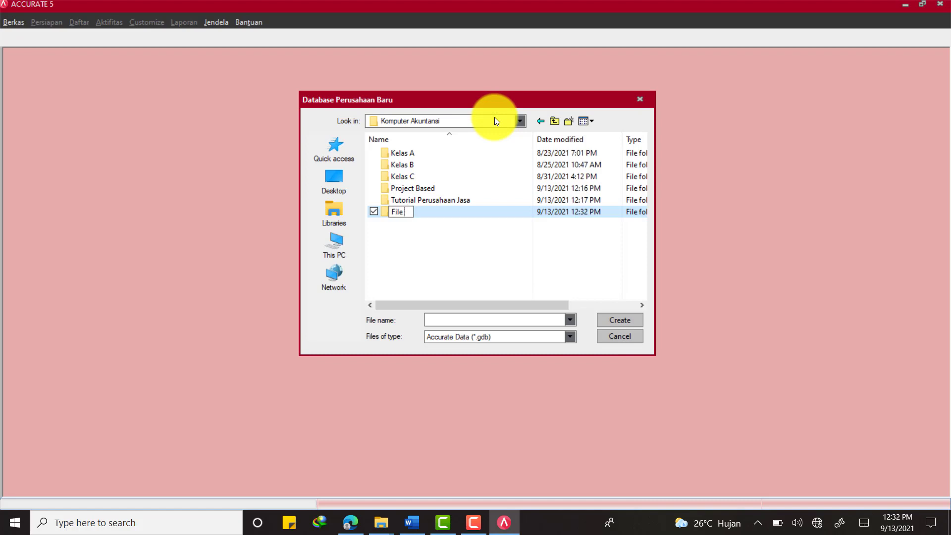
type("Perusahaan jasa")
key("Return")
key("Return")
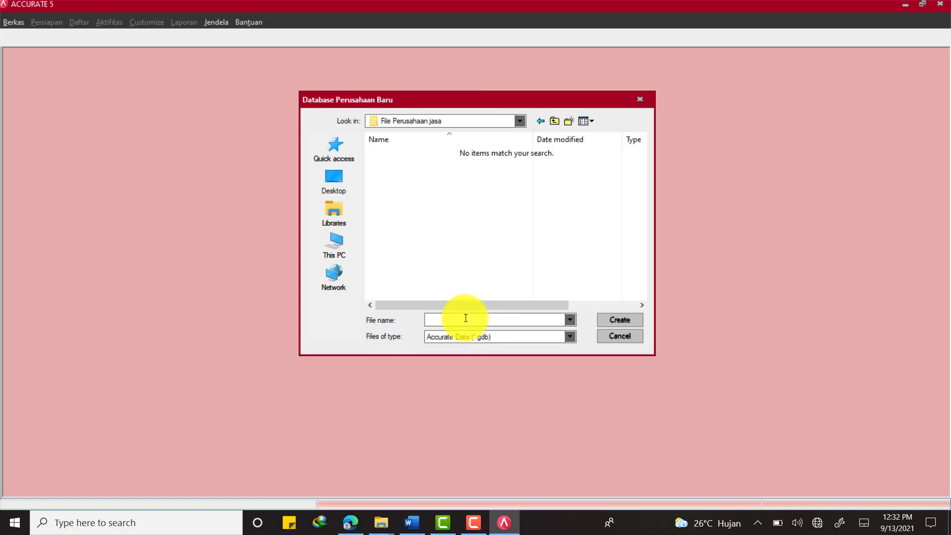
Name the database file 'PT Salon Oma', create the local database, and bring up Word
type("PT Salon Oma")
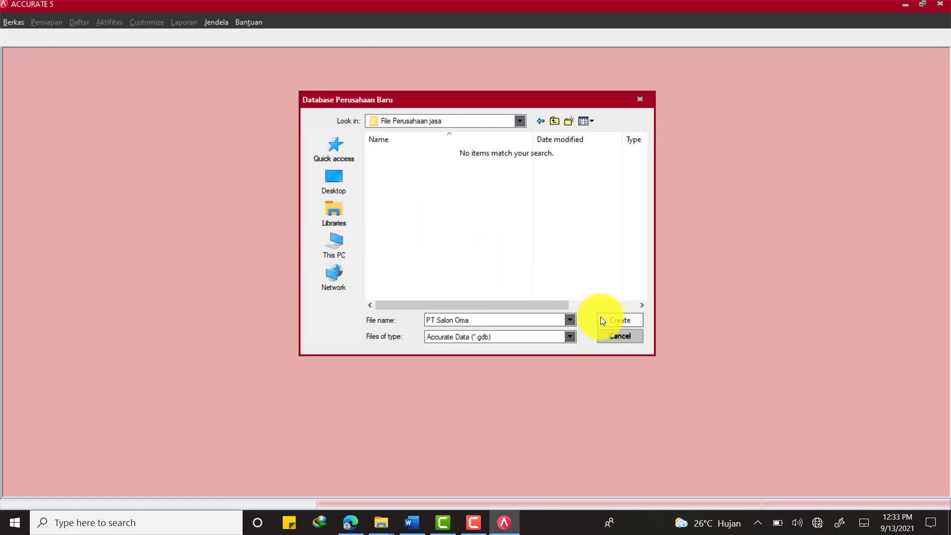
left_click(619, 322)
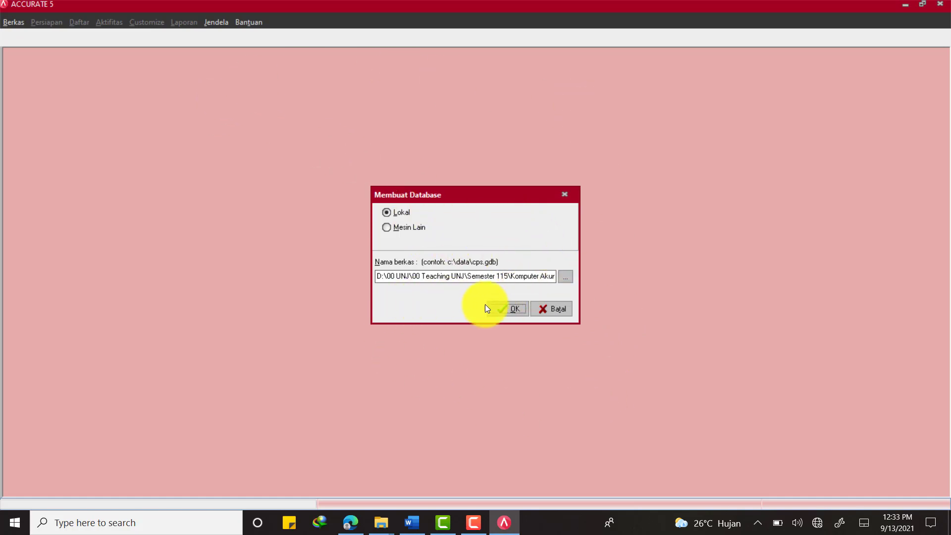
left_click(509, 309)
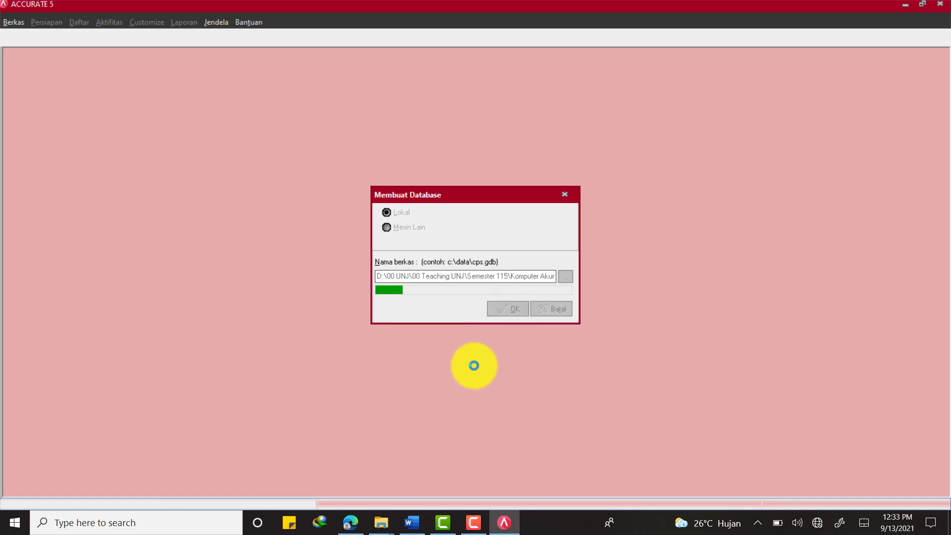
left_click(419, 526)
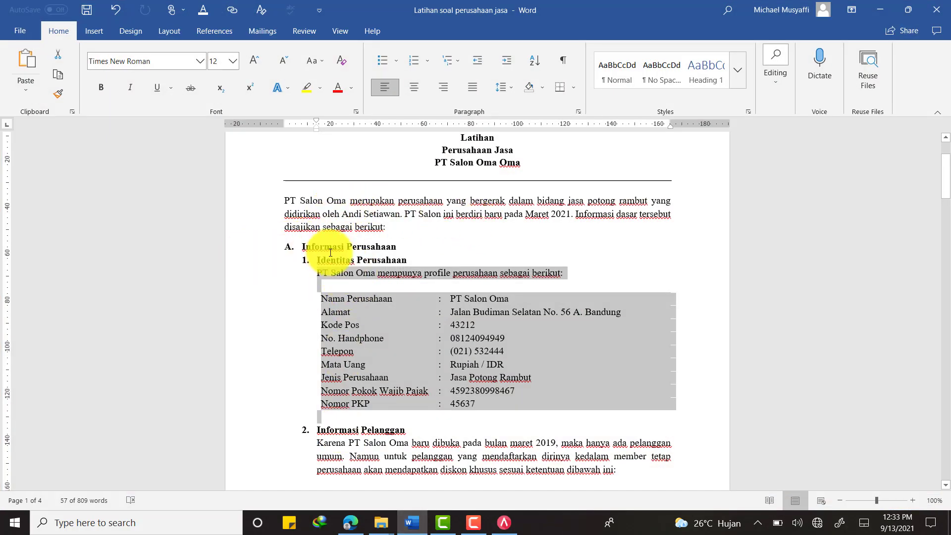
Read through the Identitas Perusahaan details in Word, then return to ACCURATE 5
scroll(497, 378, "down", 3)
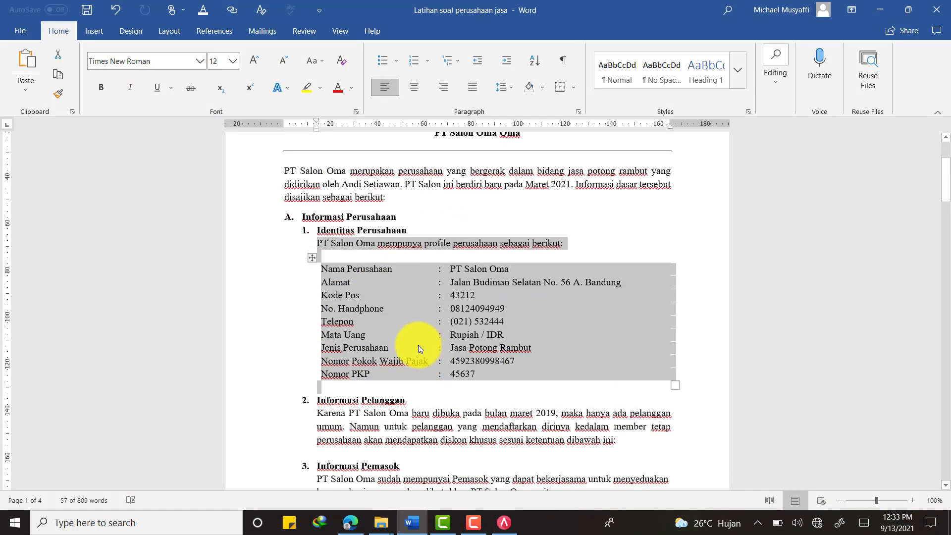
left_click(357, 211)
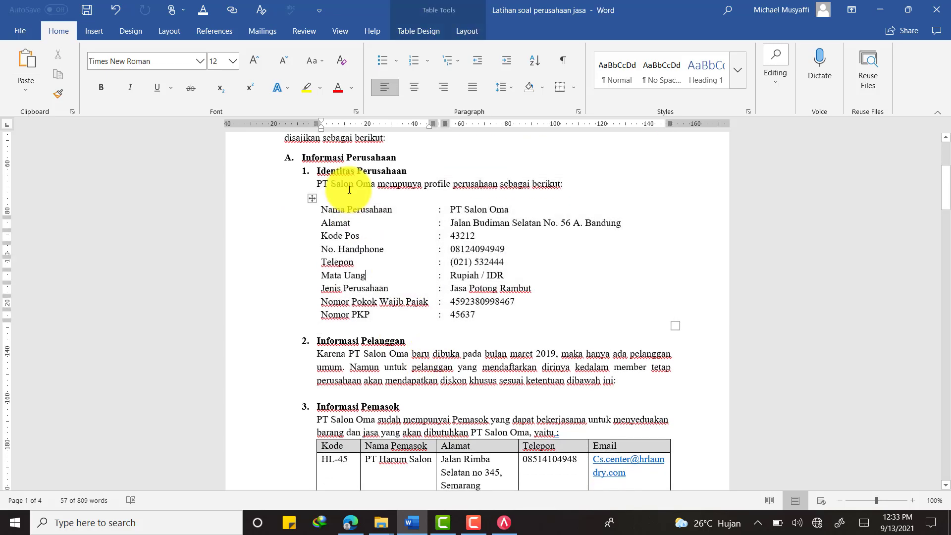
left_click_drag(343, 173, 401, 172)
scroll(371, 297, "down", 2)
left_click_drag(405, 296, 318, 296)
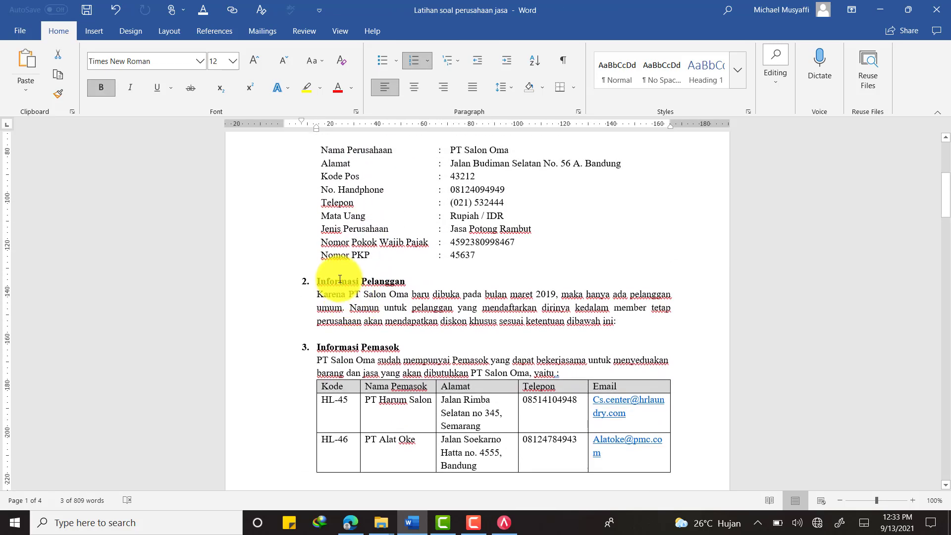
scroll(432, 308, "down", 7)
scroll(431, 308, "down", 20)
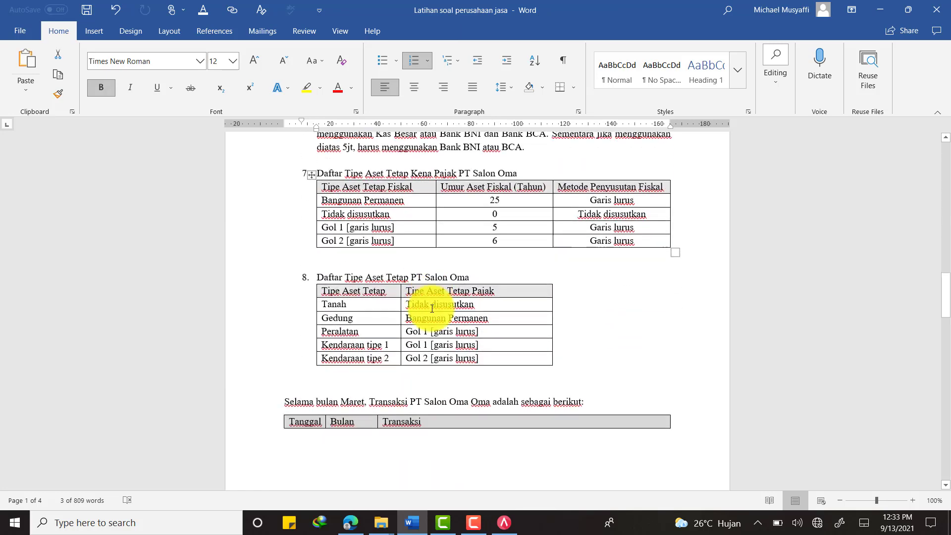
scroll(432, 308, "up", 4)
scroll(431, 309, "up", 4)
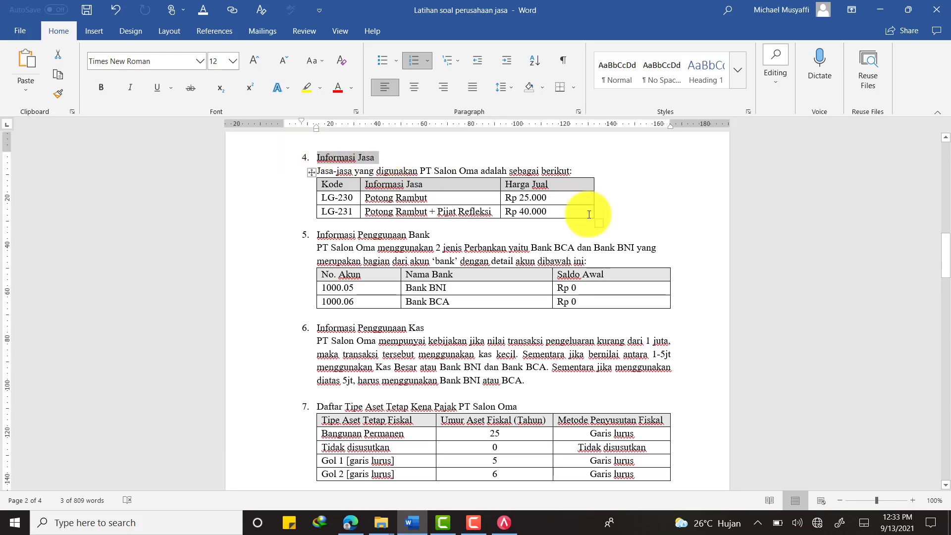
scroll(589, 211, "up", 15)
left_click(504, 522)
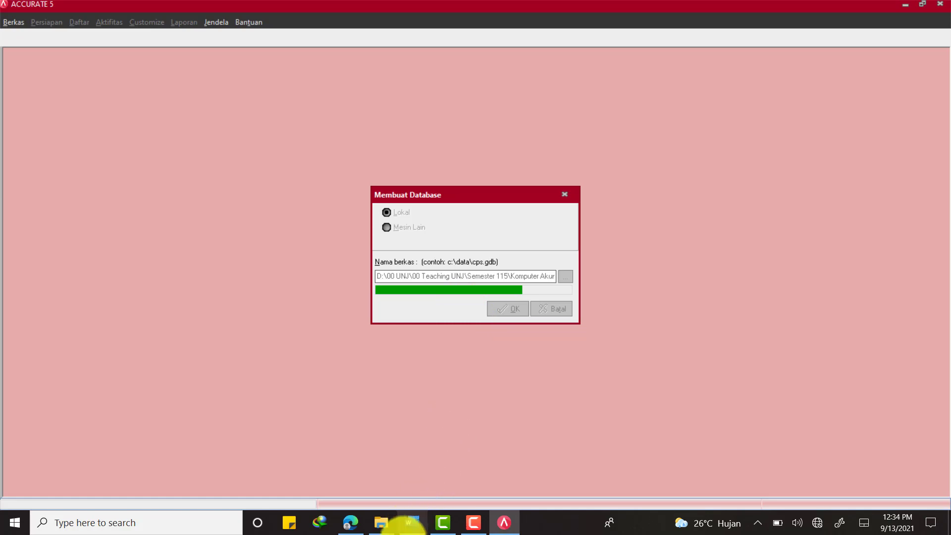
Glance at the Word exercise again, then minimize it back to ACCURATE
left_click(406, 520)
scroll(484, 319, "down", 10)
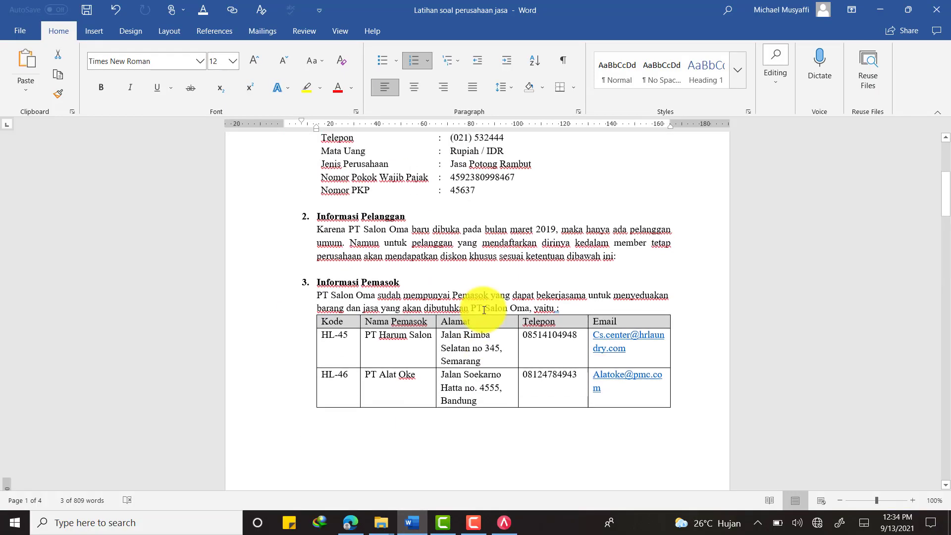
scroll(478, 308, "up", 8)
left_click(413, 519)
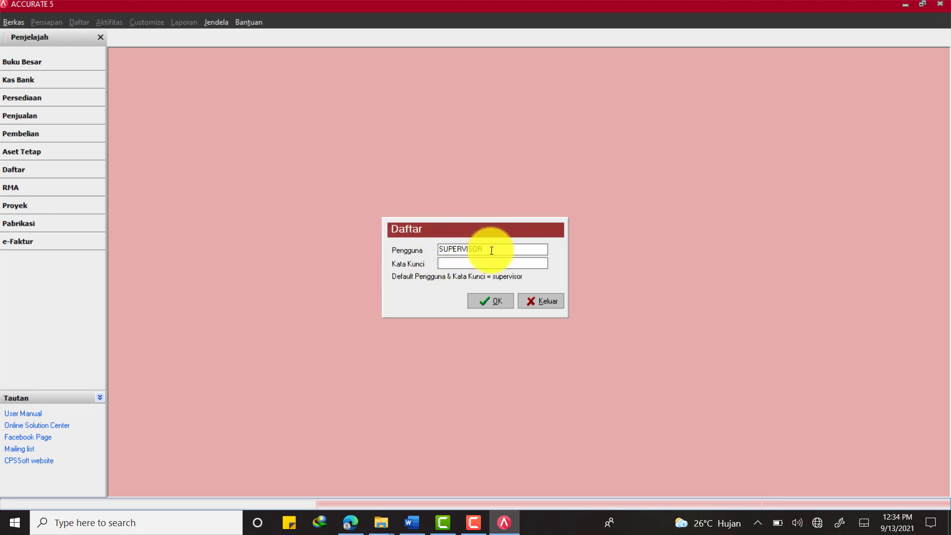
Enter the supervisor user's password in Kata Kunci and log in
left_click(454, 264)
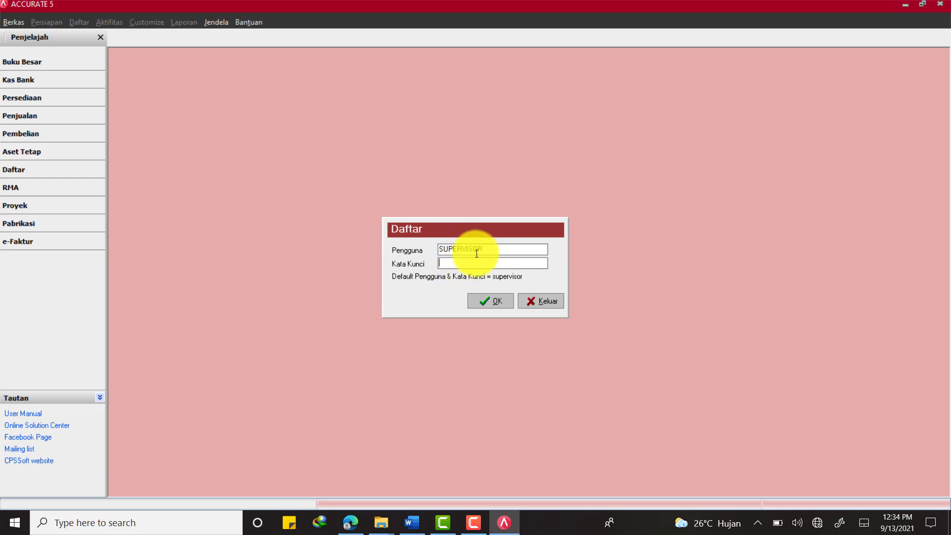
left_click_drag(485, 249, 418, 248)
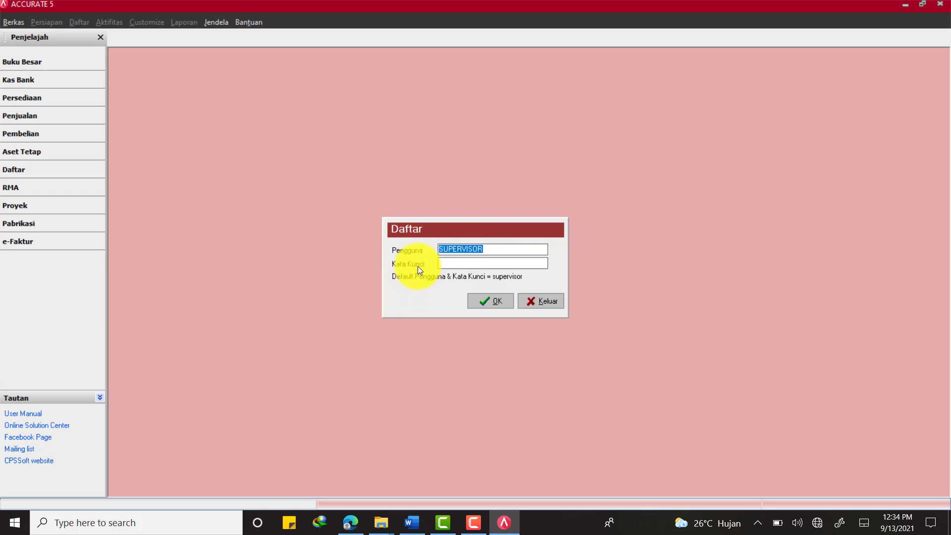
left_click(462, 248)
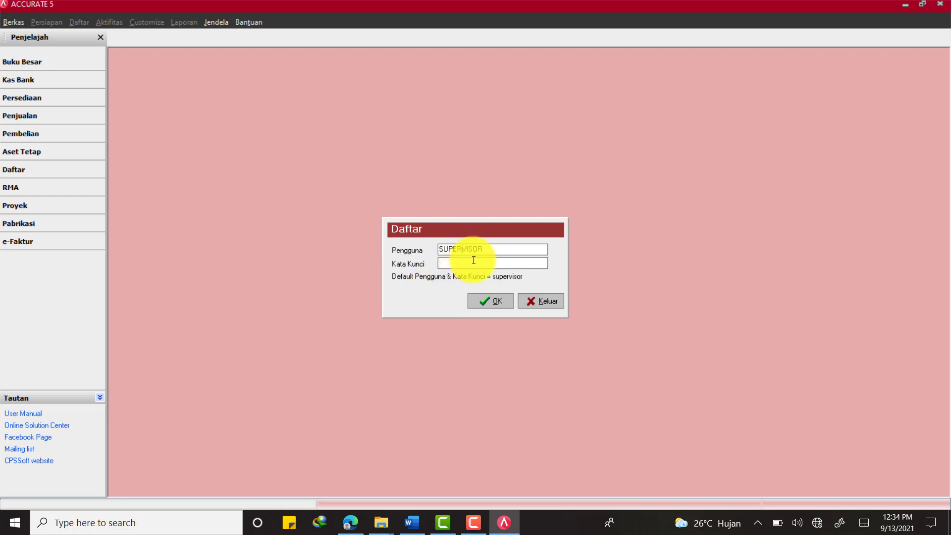
left_click_drag(483, 249, 390, 251)
left_click(448, 263)
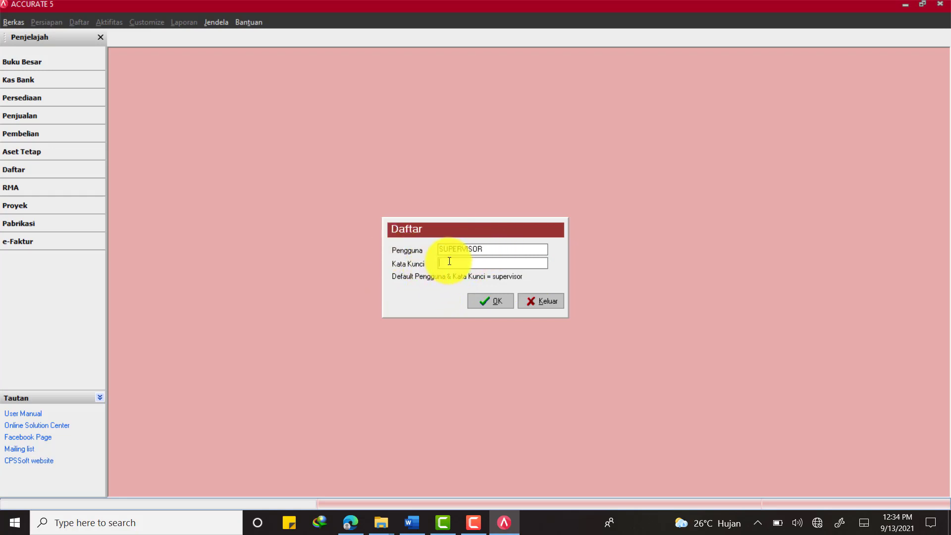
type("supervisor")
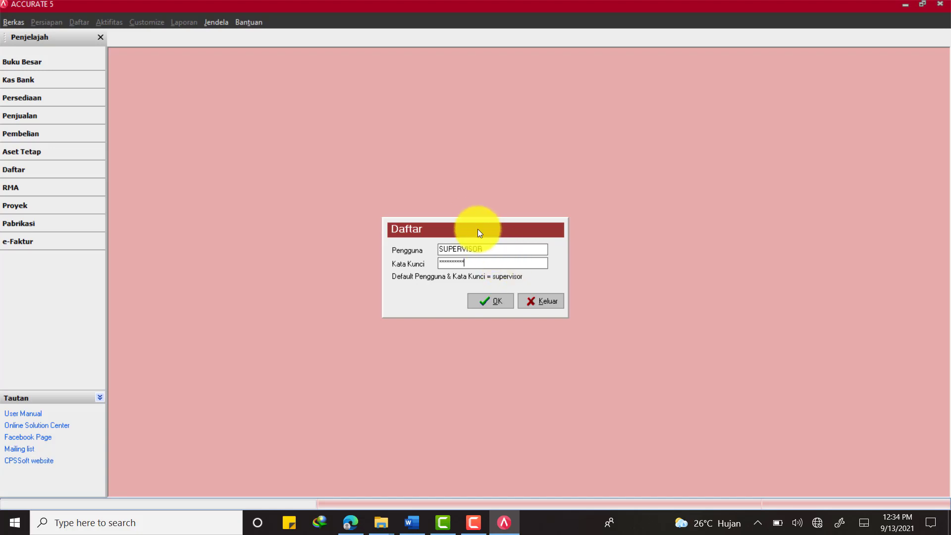
left_click(476, 299)
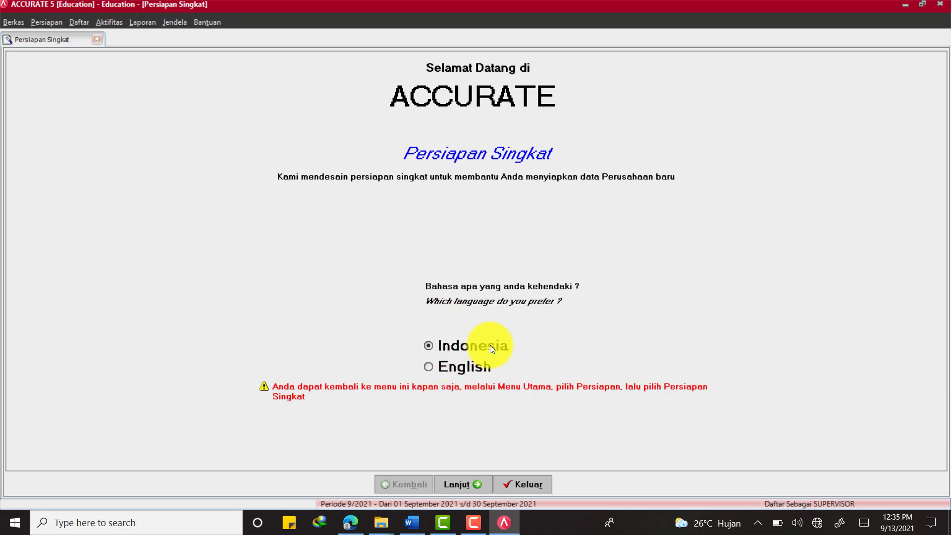
Keep Indonesia as the setup wizard language and continue
left_click(461, 484)
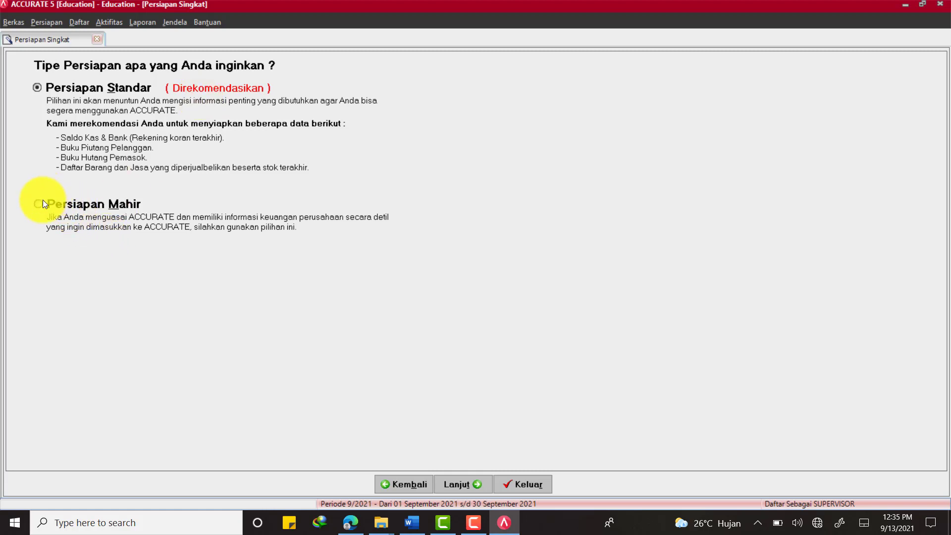
Try Persiapan Mahir, then continue with the recommended Persiapan Standar setup
left_click(55, 206)
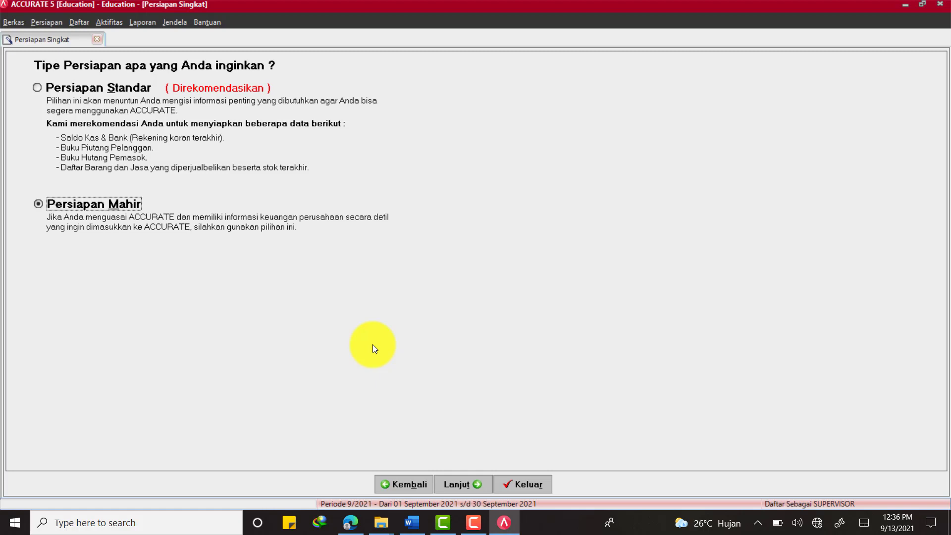
left_click(37, 89)
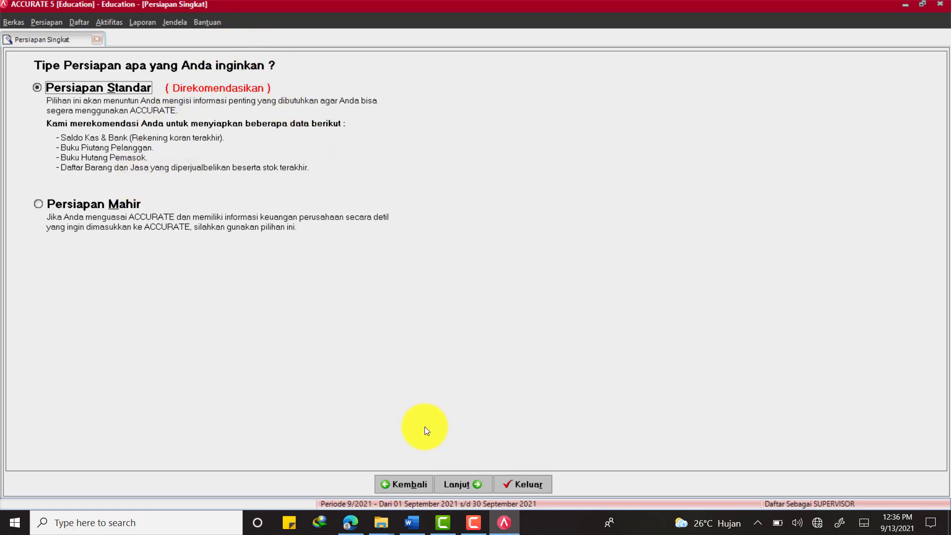
left_click(466, 483)
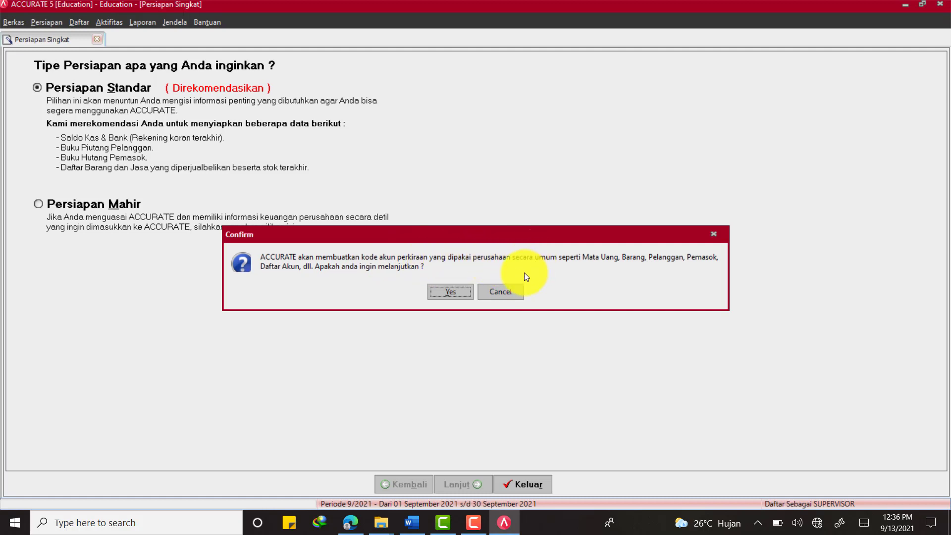
Confirm auto-creating default codes for currencies, items, customers, suppliers and accounts
left_click(459, 293)
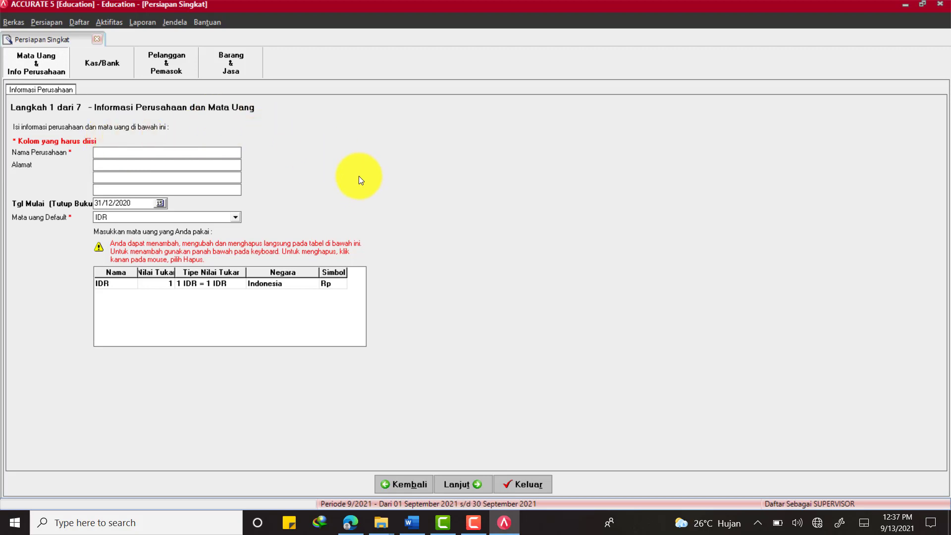
Copy 'PT Salon Oma' from Word into the Nama Perusahaan field
left_click(412, 522)
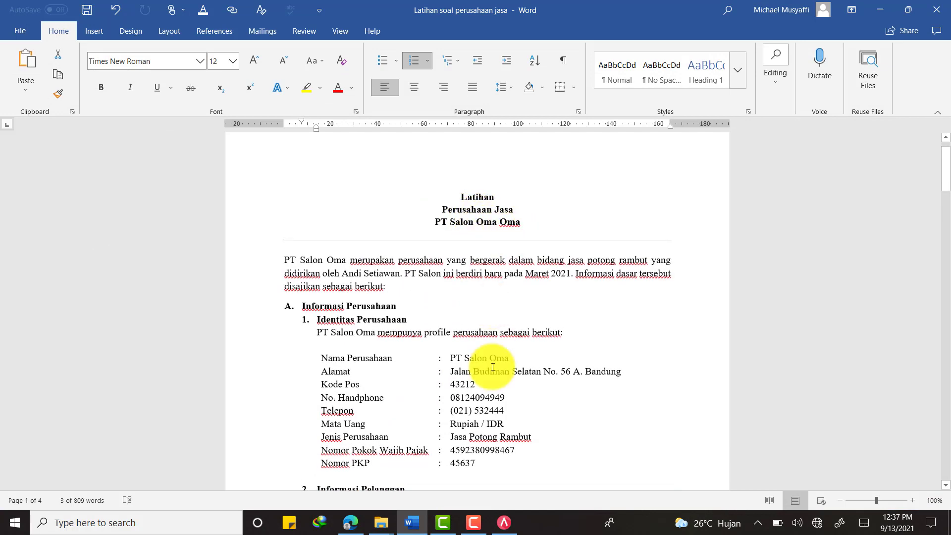
left_click_drag(449, 357, 499, 356)
key("ctrl+c")
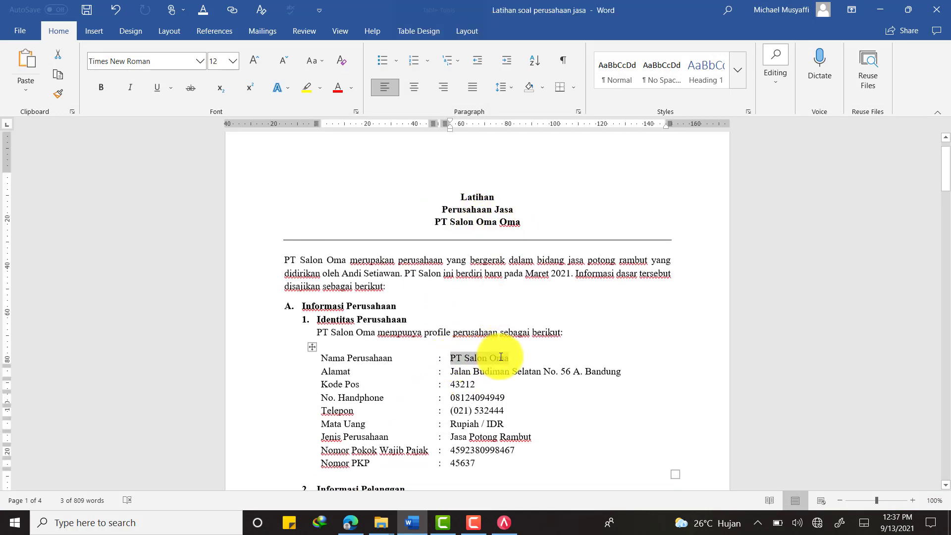
key("alt+Tab")
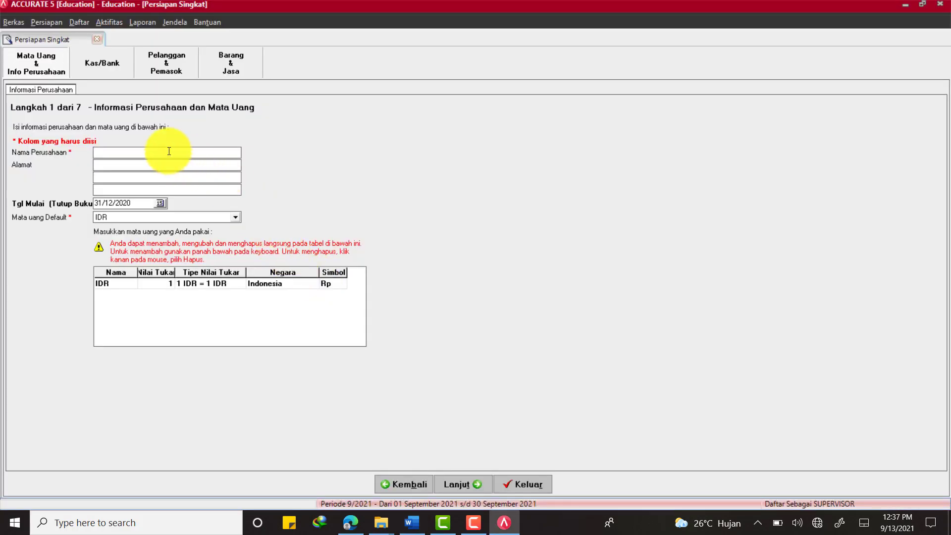
key("ctrl+v")
key("alt+Tab")
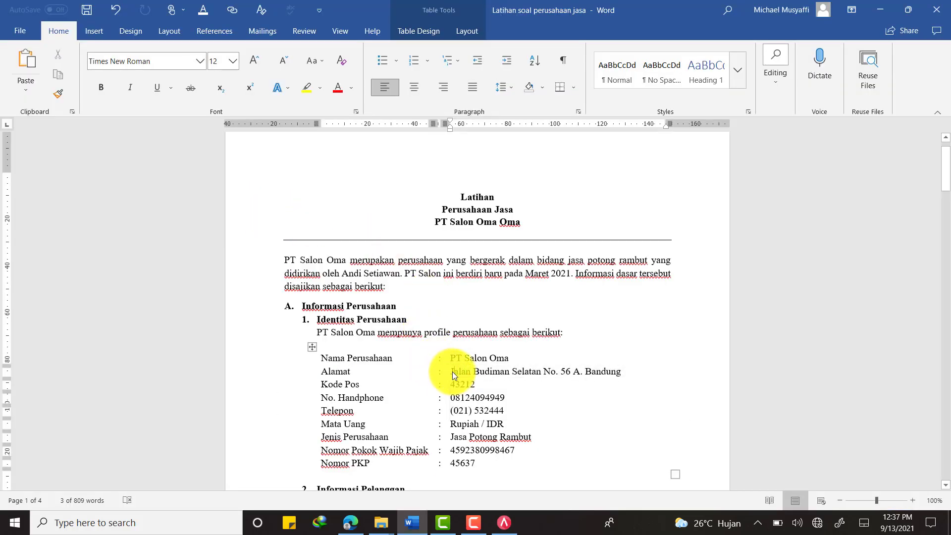
Paste the company's street address into Alamat, finishing the city line as Bandung
left_click_drag(450, 371, 611, 362)
key("ctrl+c")
key("alt+Tab")
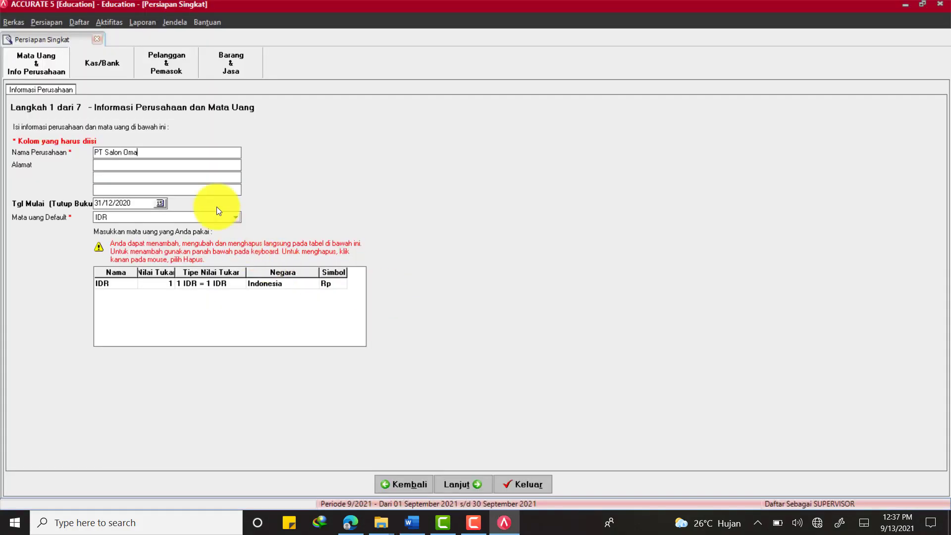
left_click(171, 165)
key("ctrl+v")
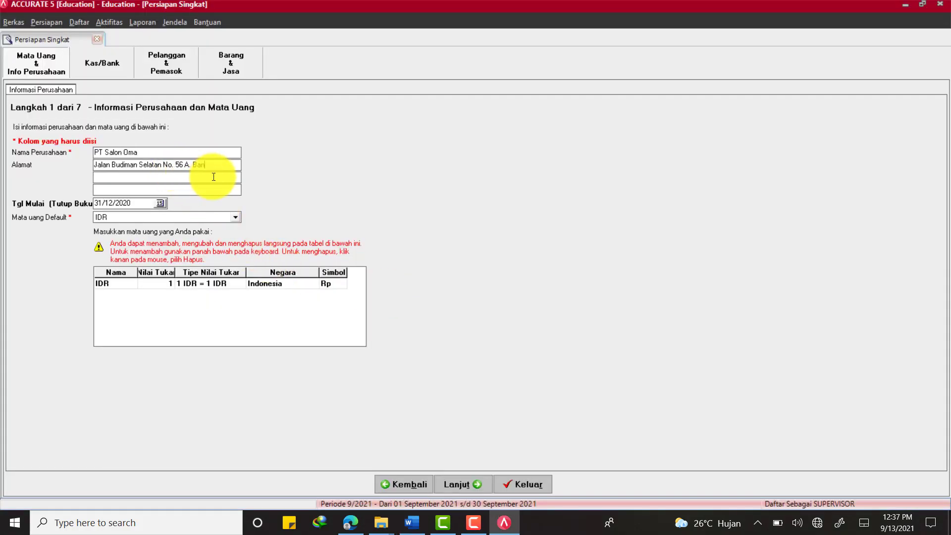
key("BackSpace")
key("BackSpace")
key("BackSpace")
type("Bandung")
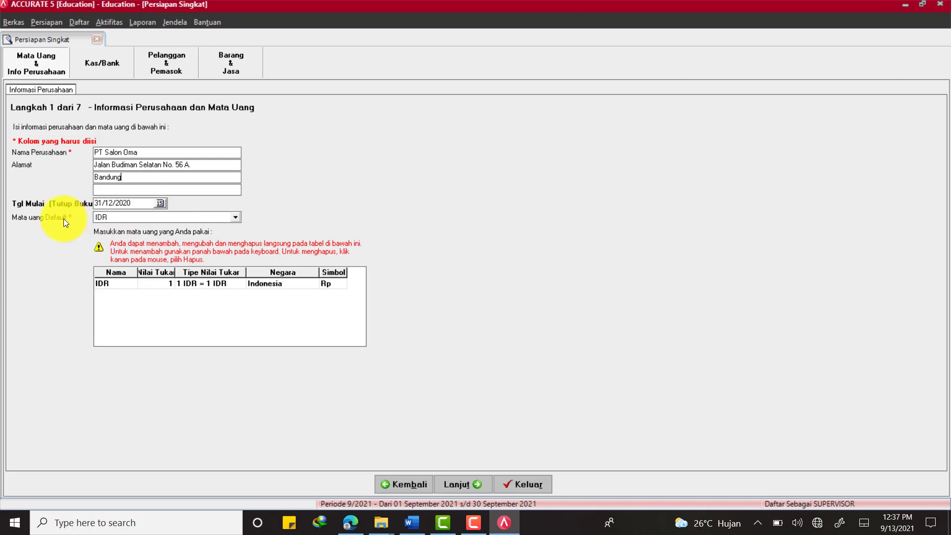
Keep IDR as the default currency
left_click(199, 218)
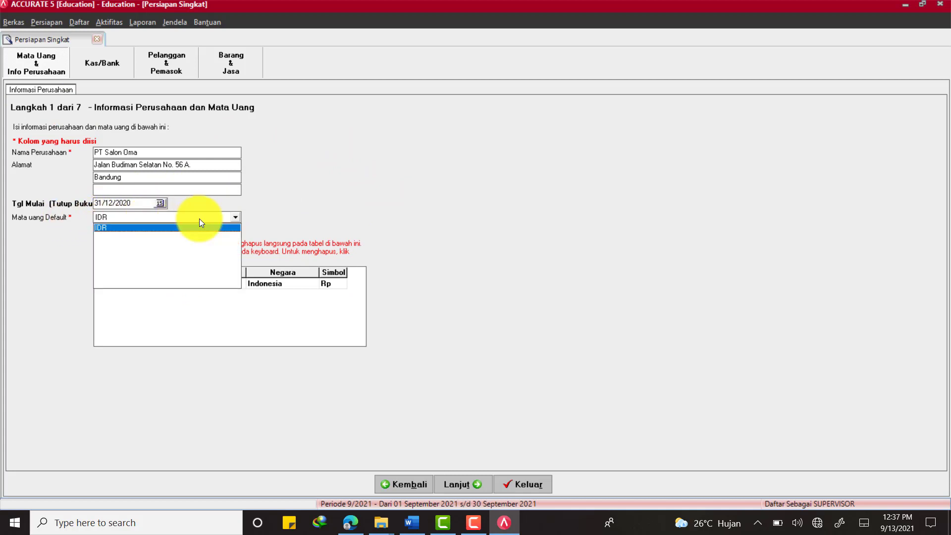
left_click(199, 219)
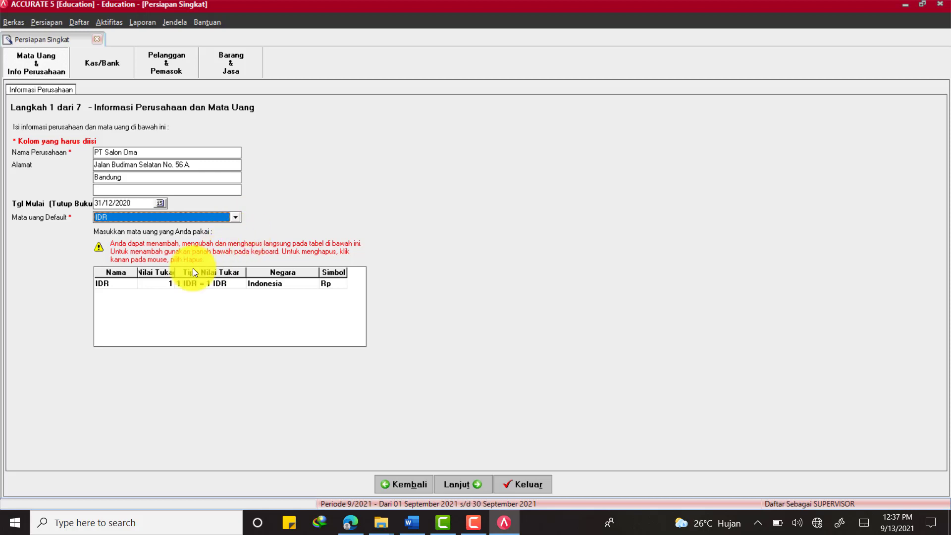
left_click(278, 283)
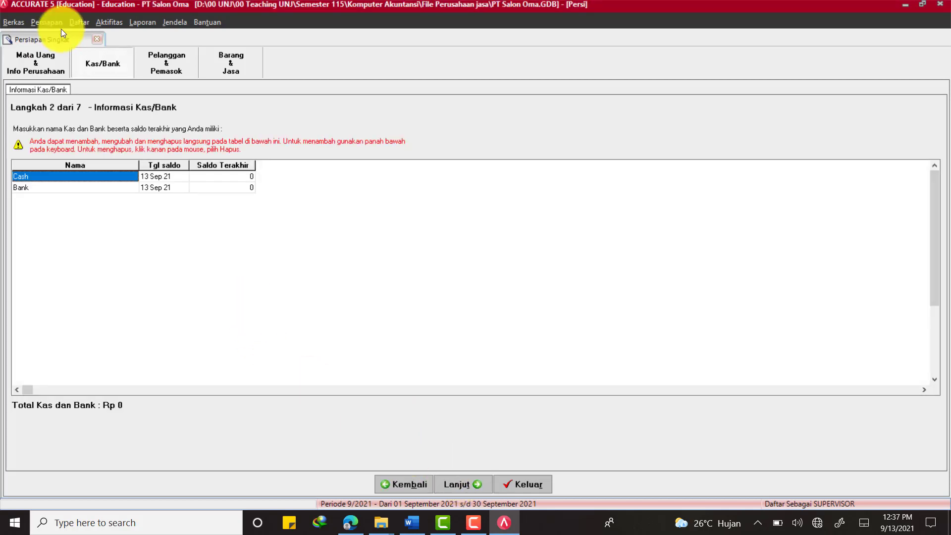
Check the salon's opening date in the case document, then leave Cash and Bank balances at zero
left_click(411, 522)
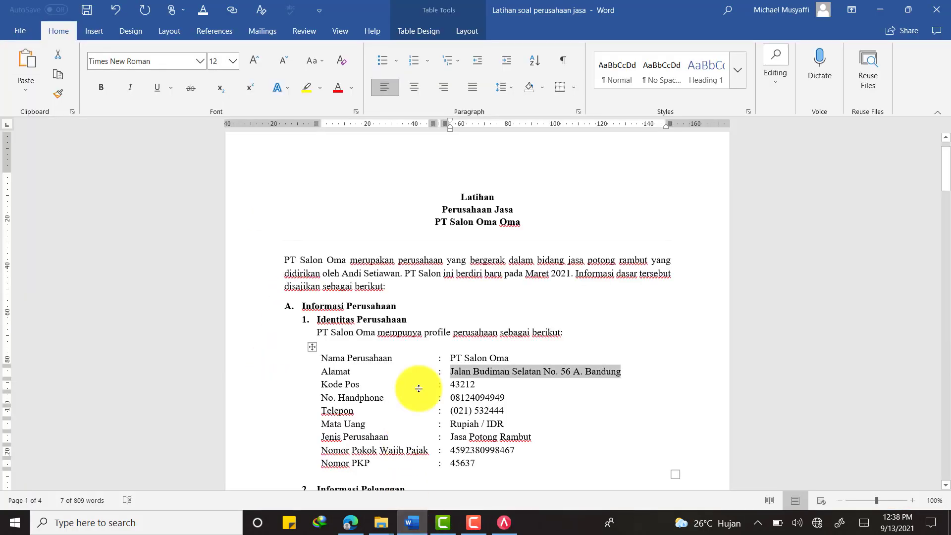
left_click_drag(400, 273, 566, 274)
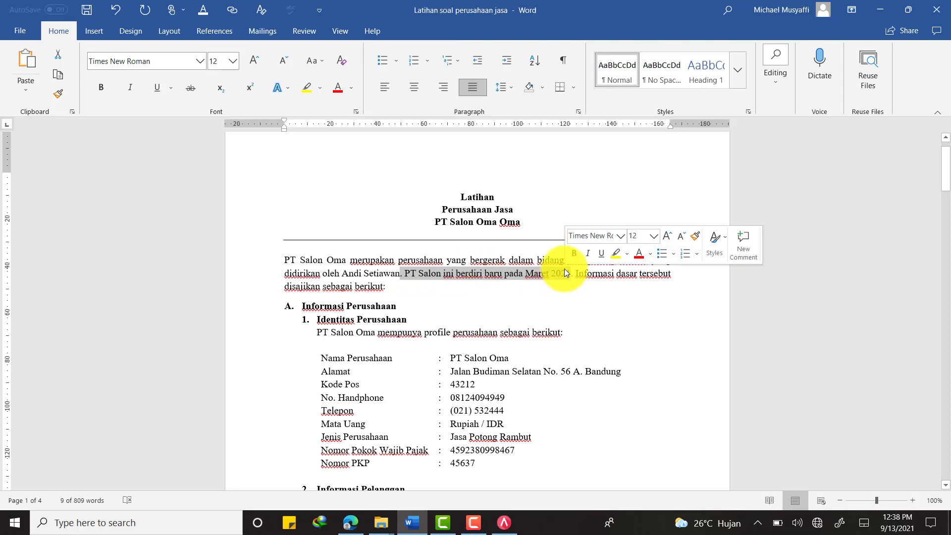
key("alt+Tab")
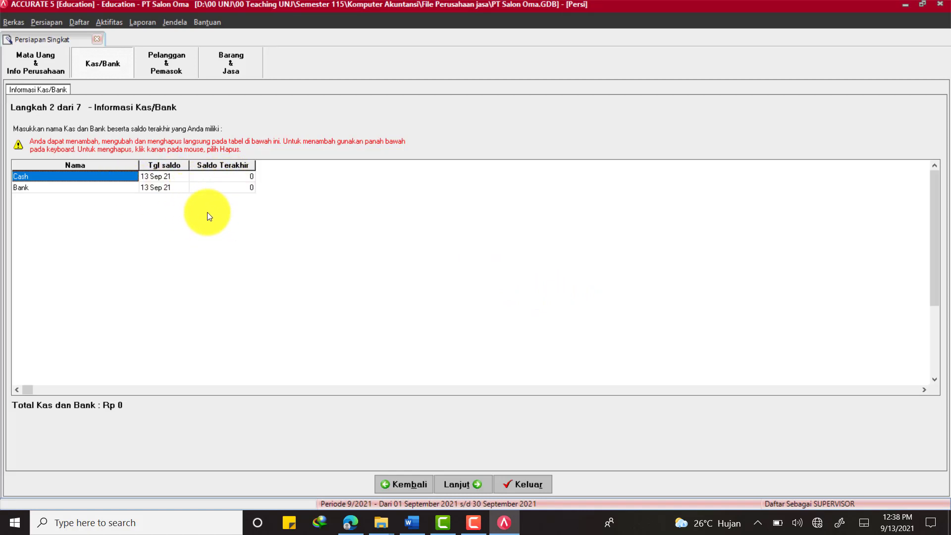
left_click(457, 483)
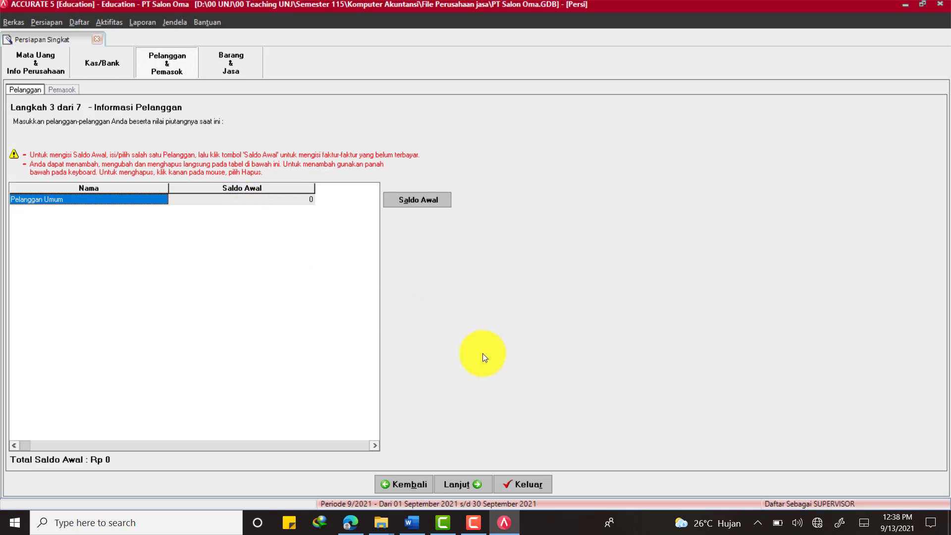
Leave Pelanggan Umum and the general supplier at zero opening balance and advance to Metode Persediaan
left_click(454, 483)
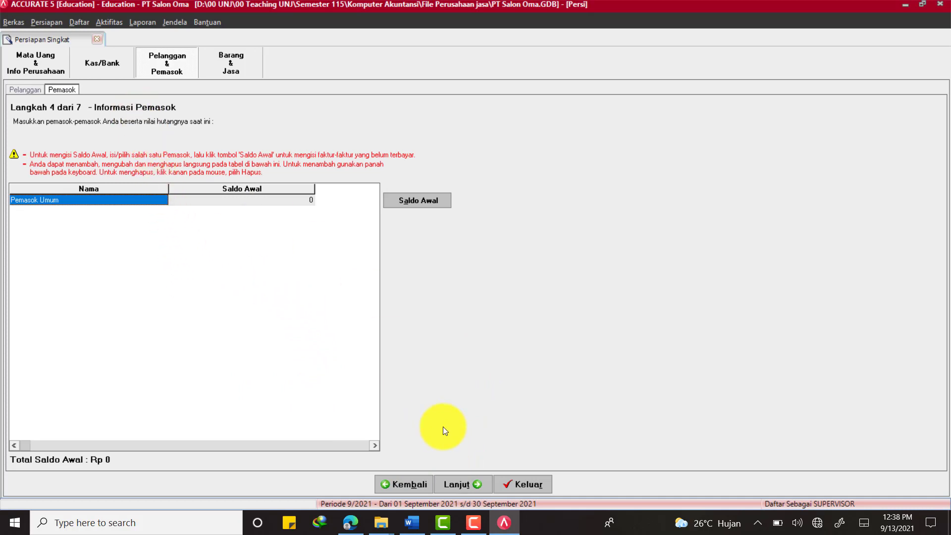
left_click(456, 480)
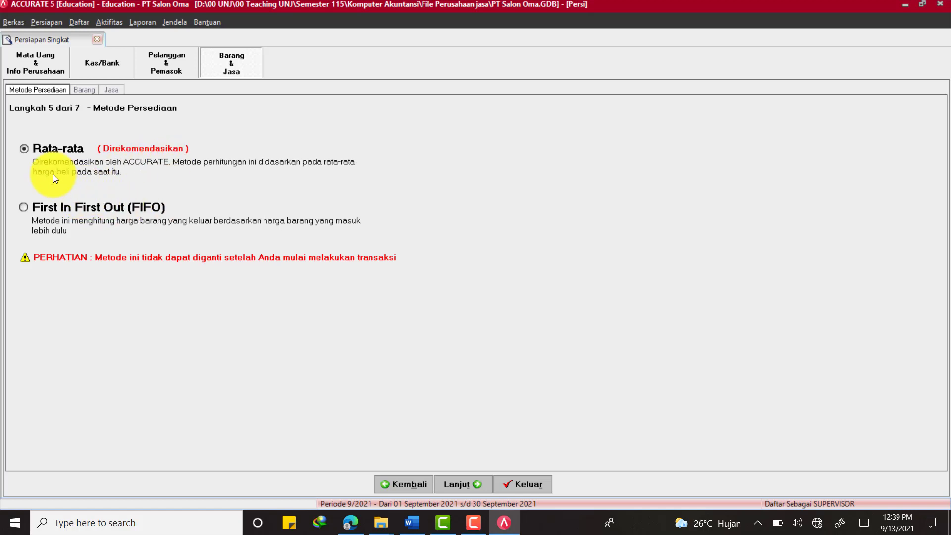
Choose First In First Out (FIFO) as the inventory method and skip the empty item list
left_click(75, 213)
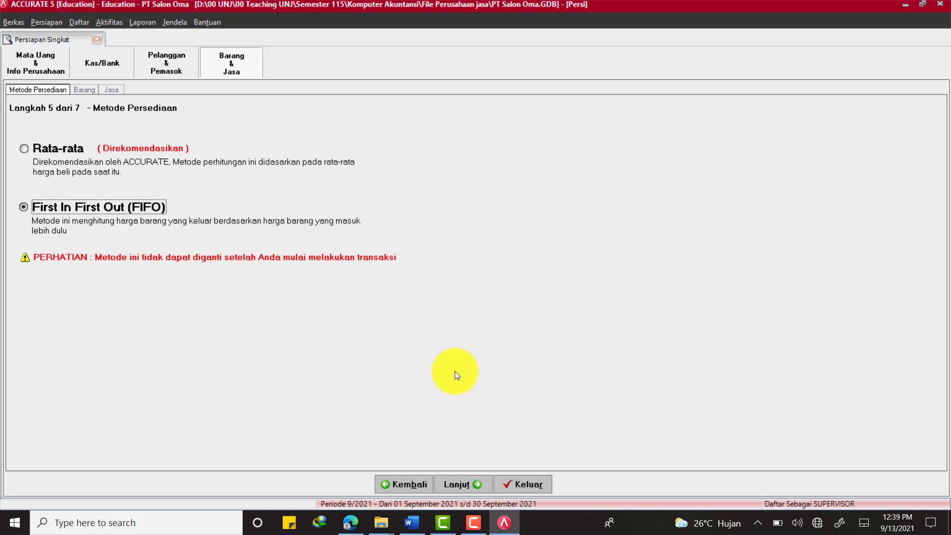
left_click(455, 485)
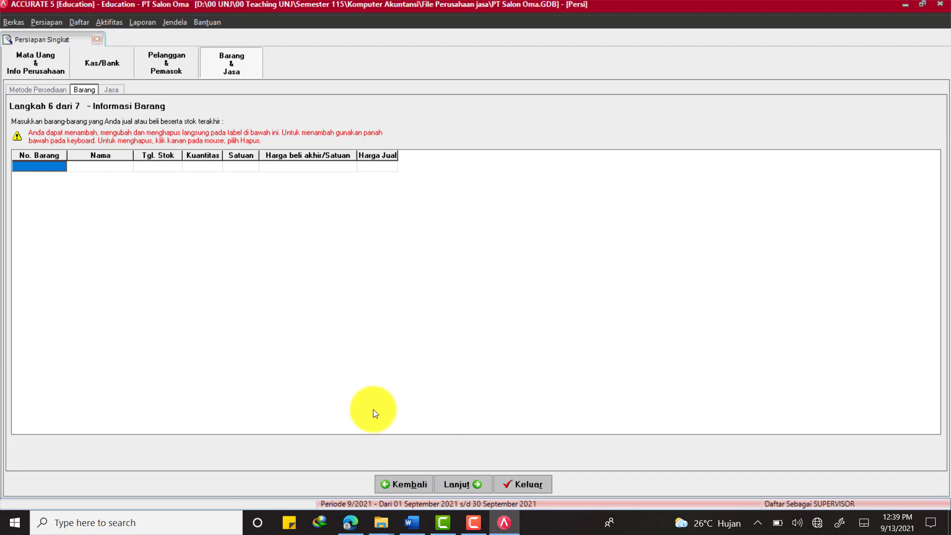
left_click(416, 521)
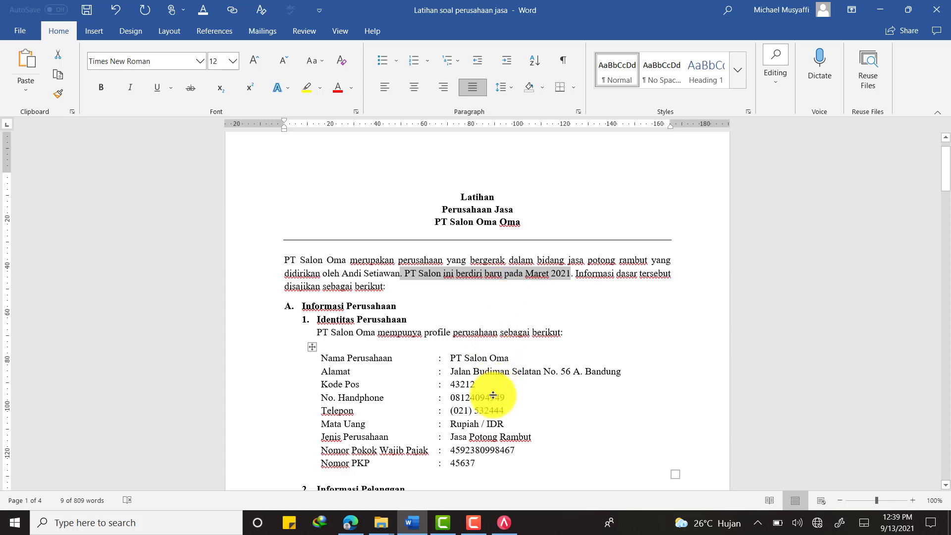
left_click(418, 520)
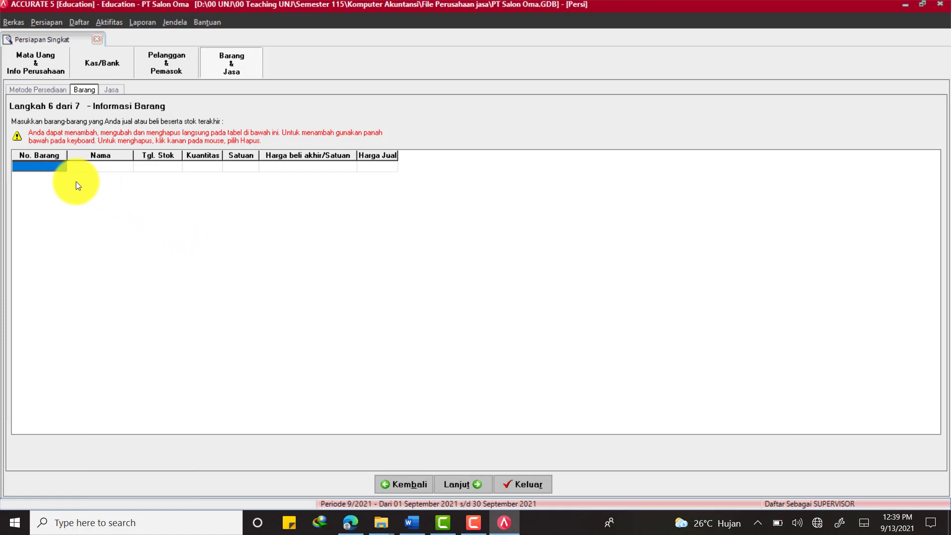
left_click(448, 477)
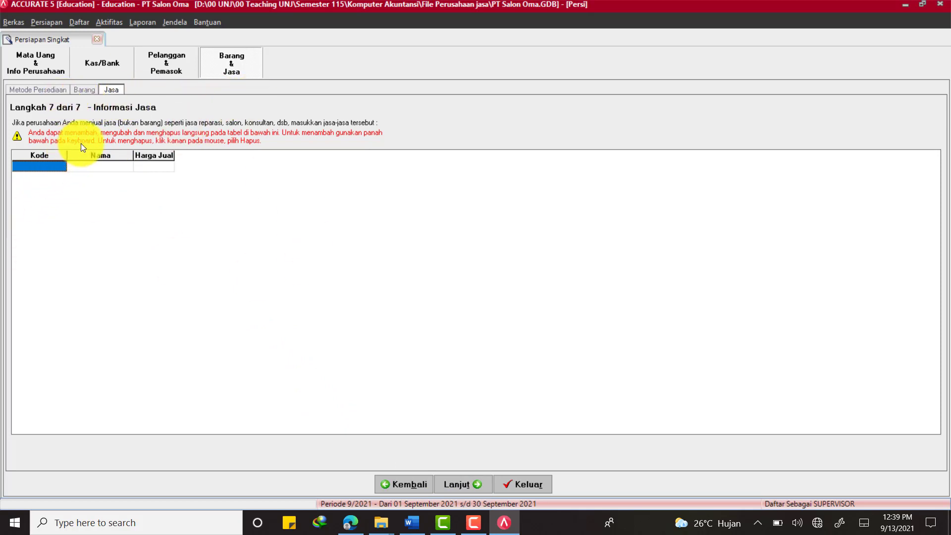
Copy service code LG-230 from the case document into the first Jasa row
left_click(412, 523)
scroll(459, 477, "down", 8)
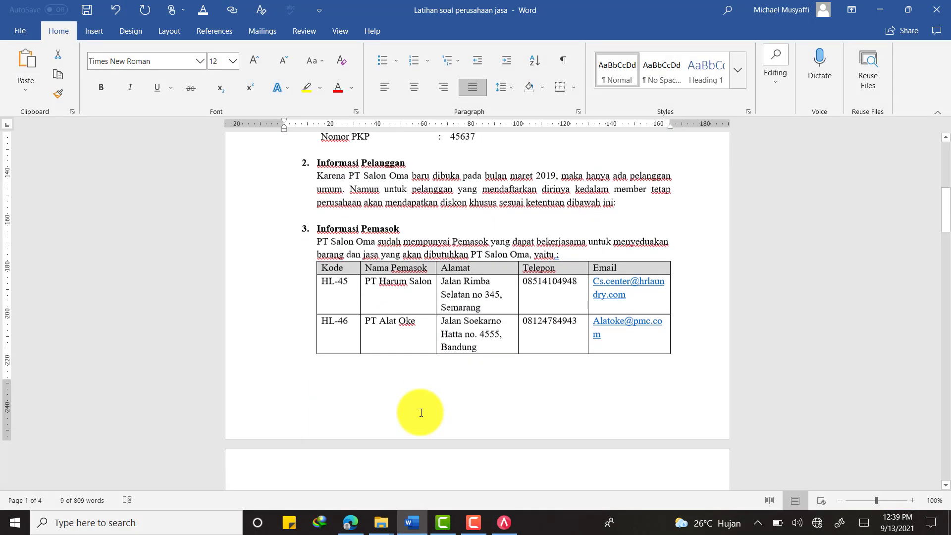
scroll(454, 295, "down", 5)
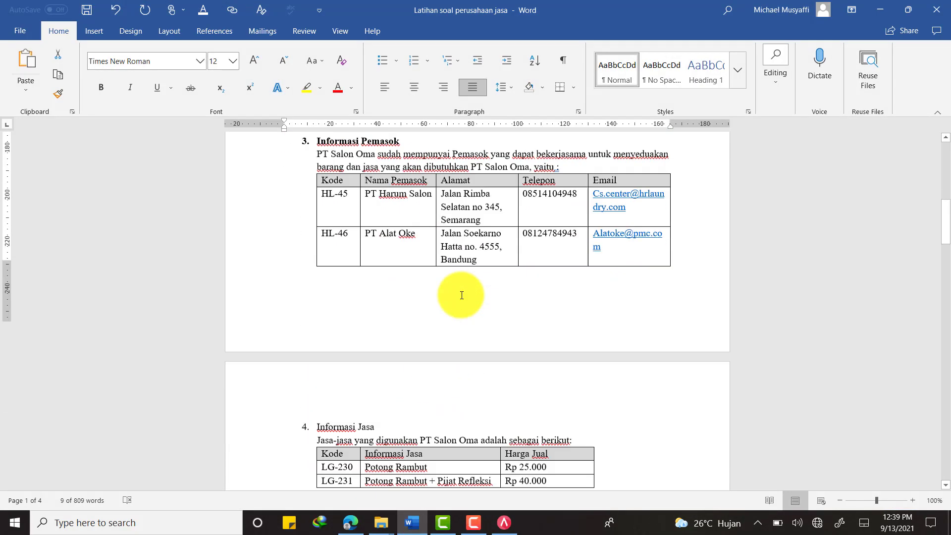
scroll(460, 295, "up", 4)
scroll(461, 282, "down", 8)
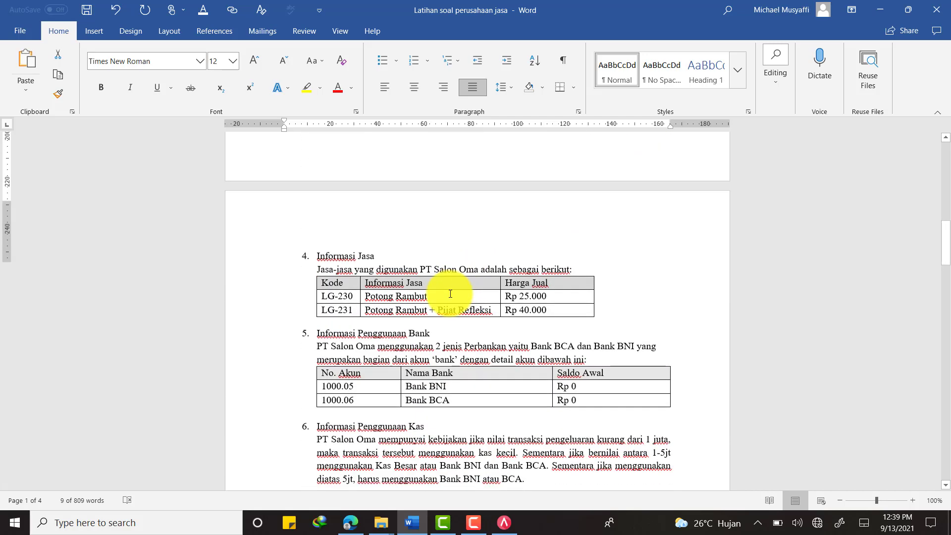
scroll(386, 299, "up", 2)
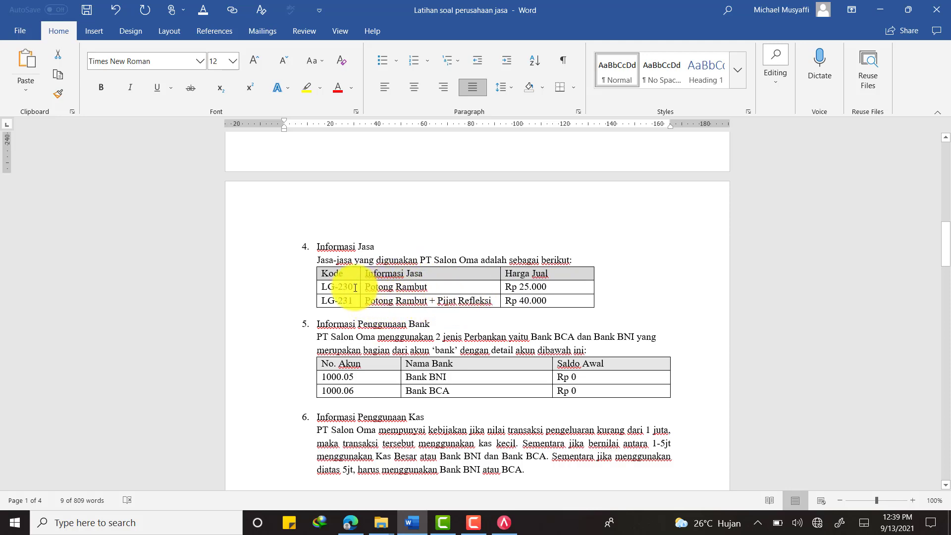
left_click_drag(335, 287, 321, 285)
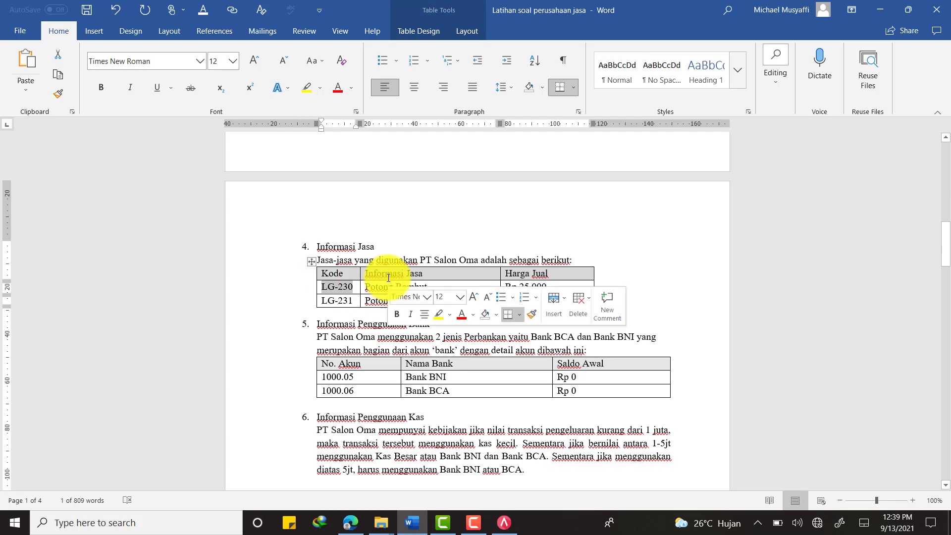
key("ctrl+c")
key("alt+Tab")
left_click(52, 164)
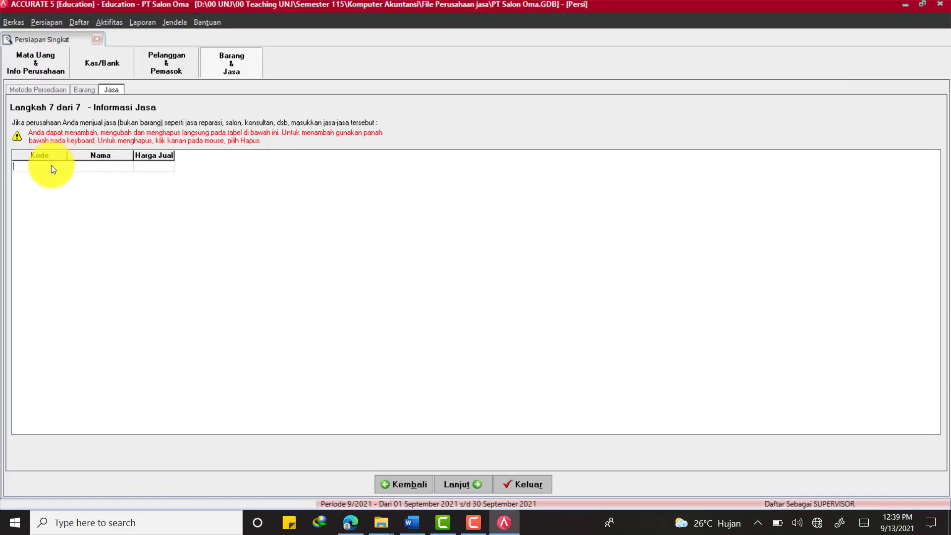
key("ctrl+v")
key("Tab")
Give LG-230 the name 'Potong Rambut' and price 25,000
key("alt+Tab")
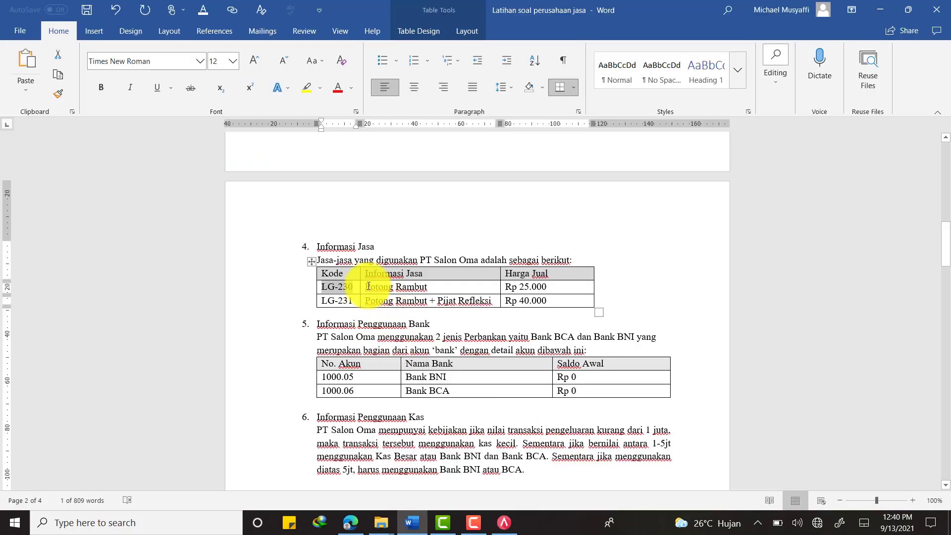
left_click_drag(380, 287, 404, 292)
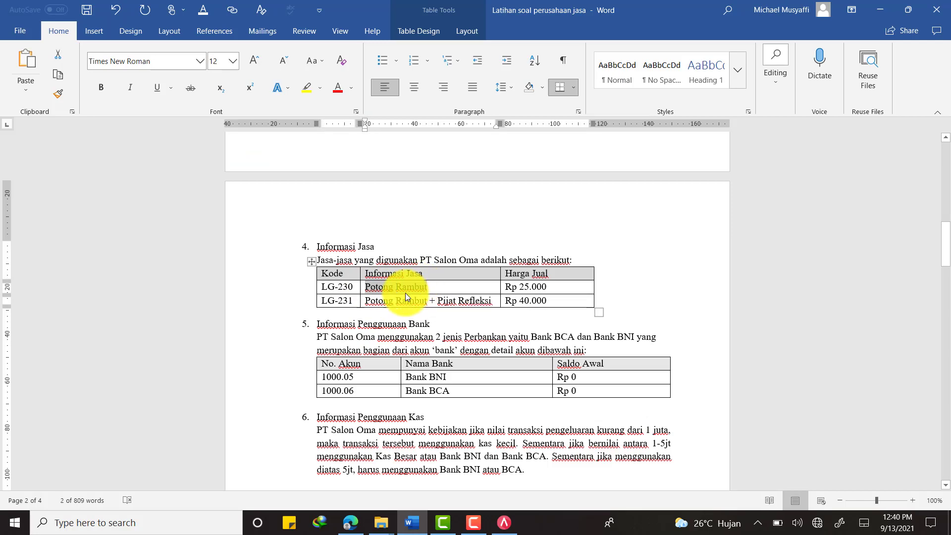
key("ctrl+c")
key("alt+Tab")
key("ctrl+v")
key("Tab")
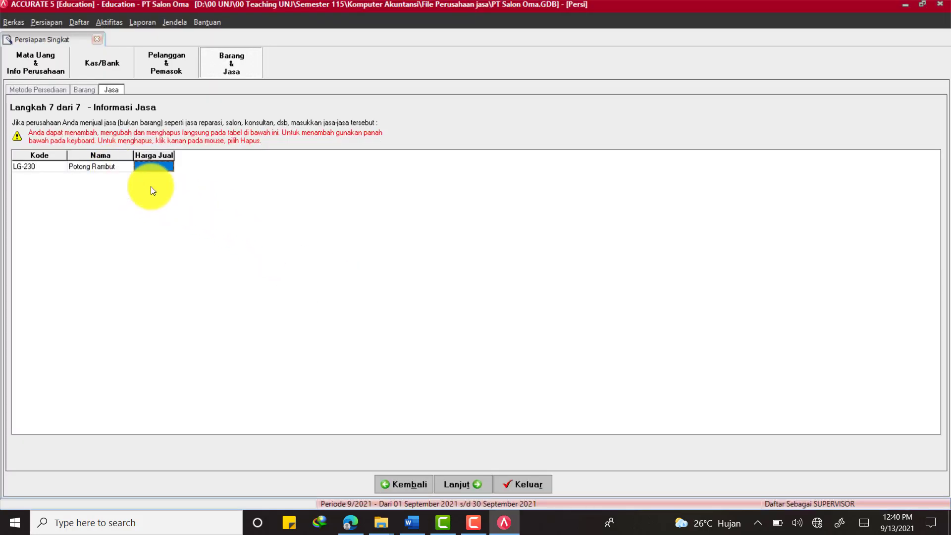
key("alt+Tab")
key("alt+Tab")
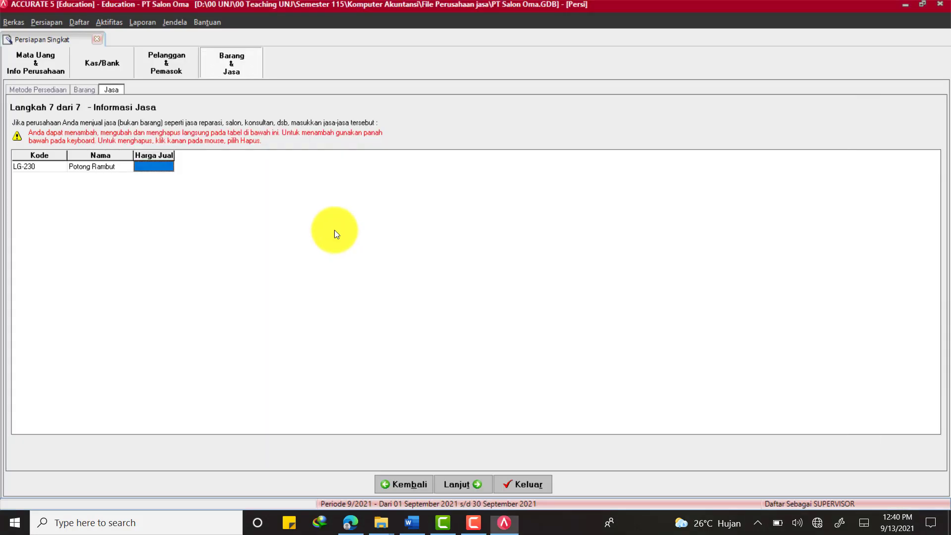
type("25000")
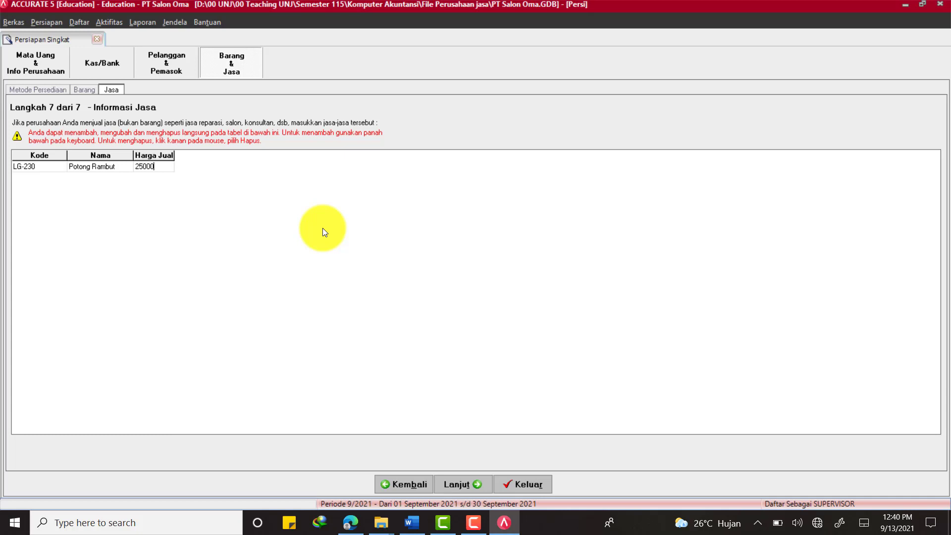
key("Tab")
key("Tab")
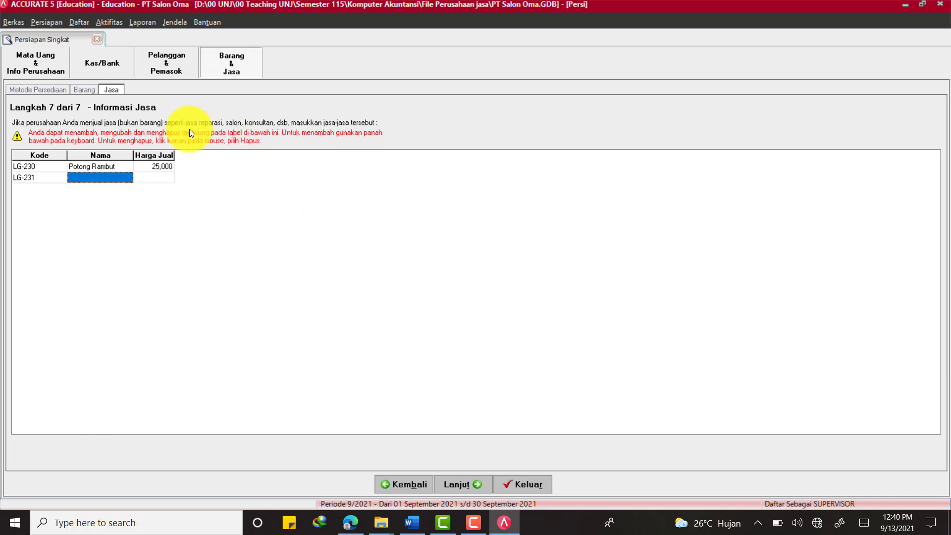
Enter LG-231 as 'Potong Rambut + Pijat Refleksi' at 40,000 and continue to the summary
key("alt+Tab")
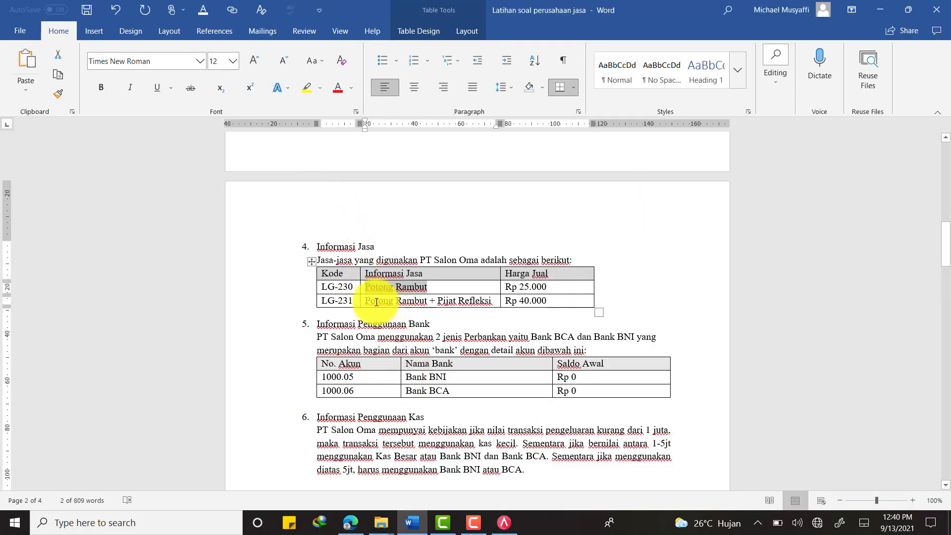
left_click_drag(371, 302, 478, 300)
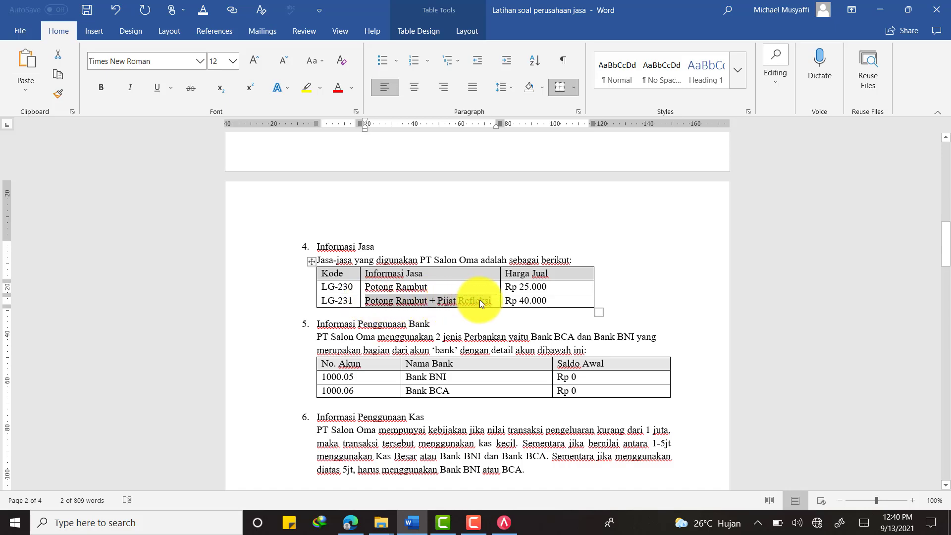
key("ctrl+c")
key("alt+Tab")
left_click(110, 174)
key("ctrl+v")
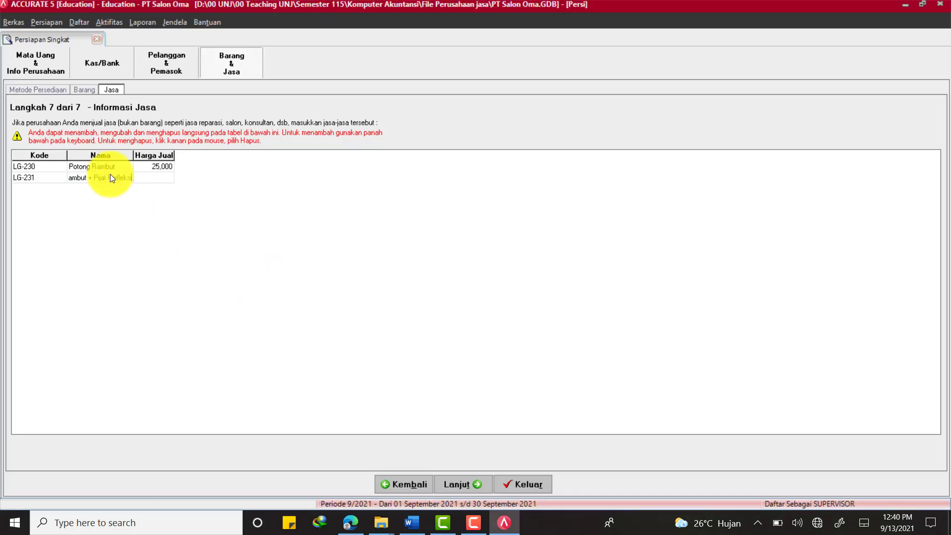
key("Tab")
key("alt+Tab")
key("alt+Tab")
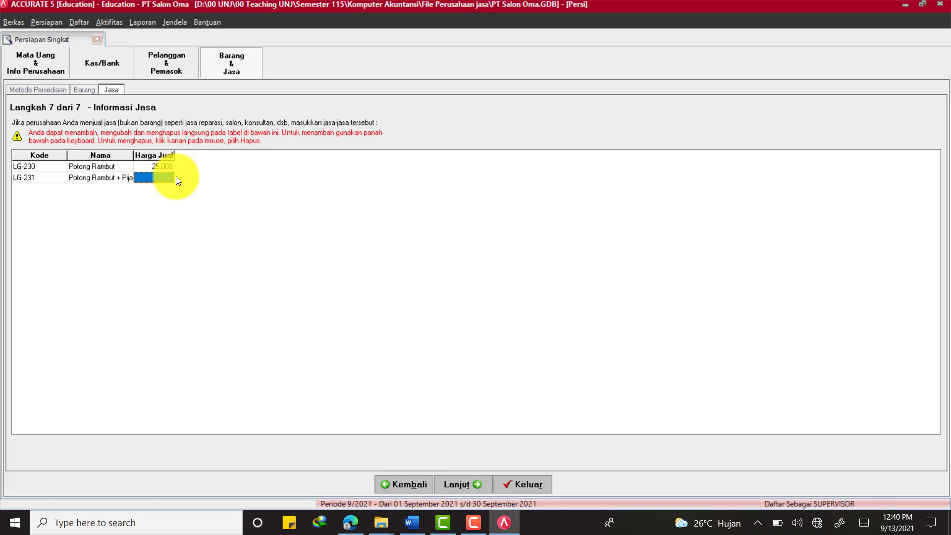
type("40000")
left_click(148, 166)
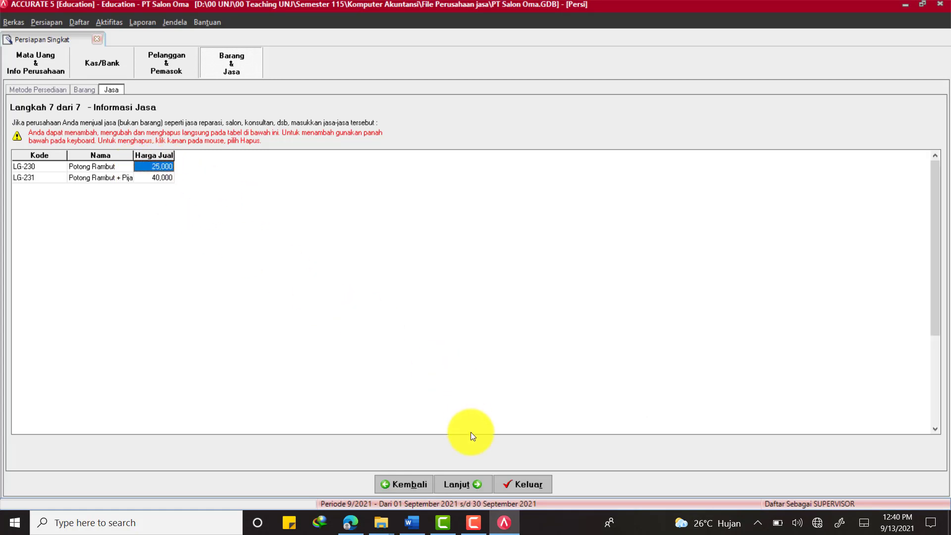
left_click(470, 481)
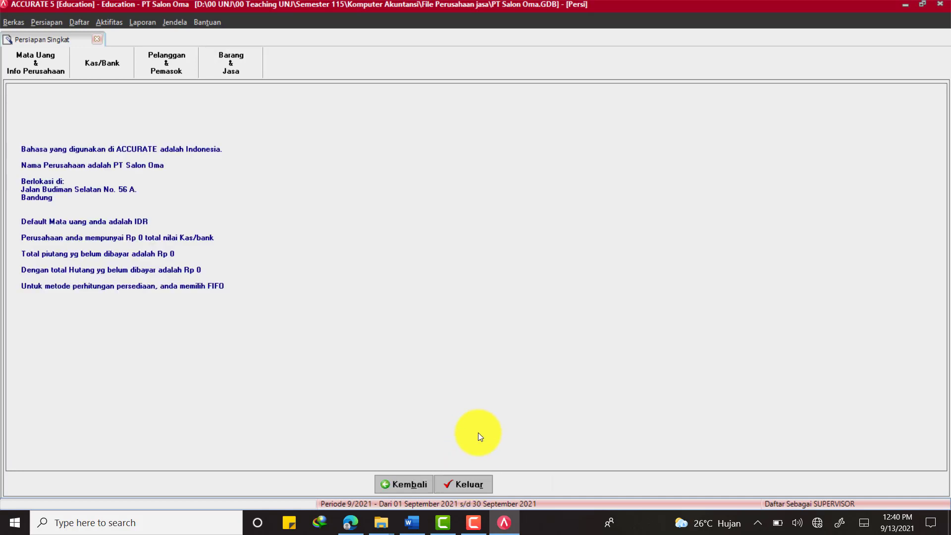